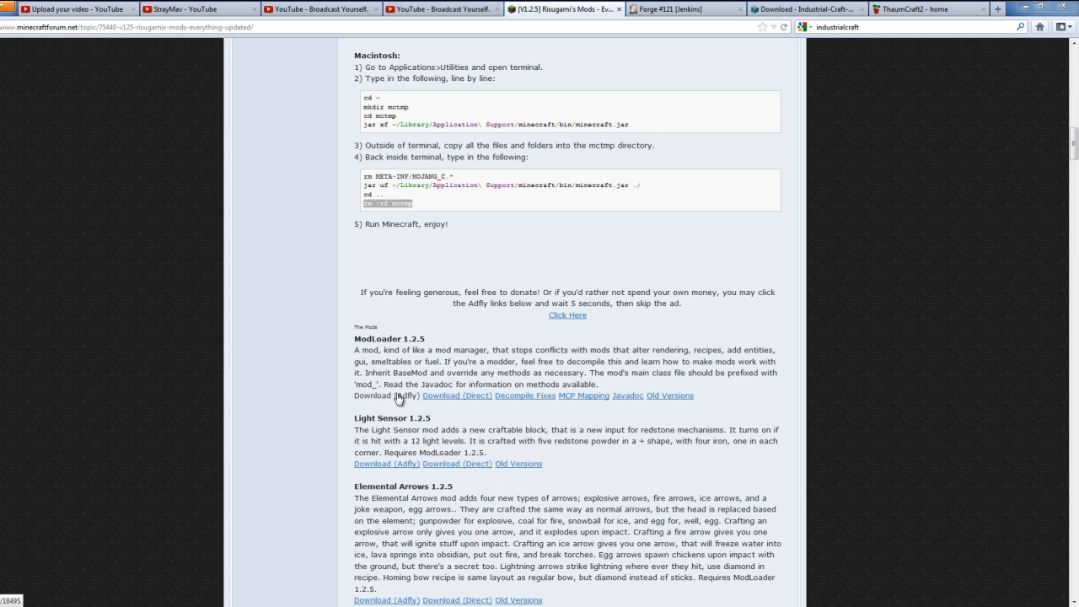
# Review the download pages for Minecraft Forge build #121, IndustrialCraft and ThaumCraft 2.
pyautogui.hotkey('ctrl', 'Tab')
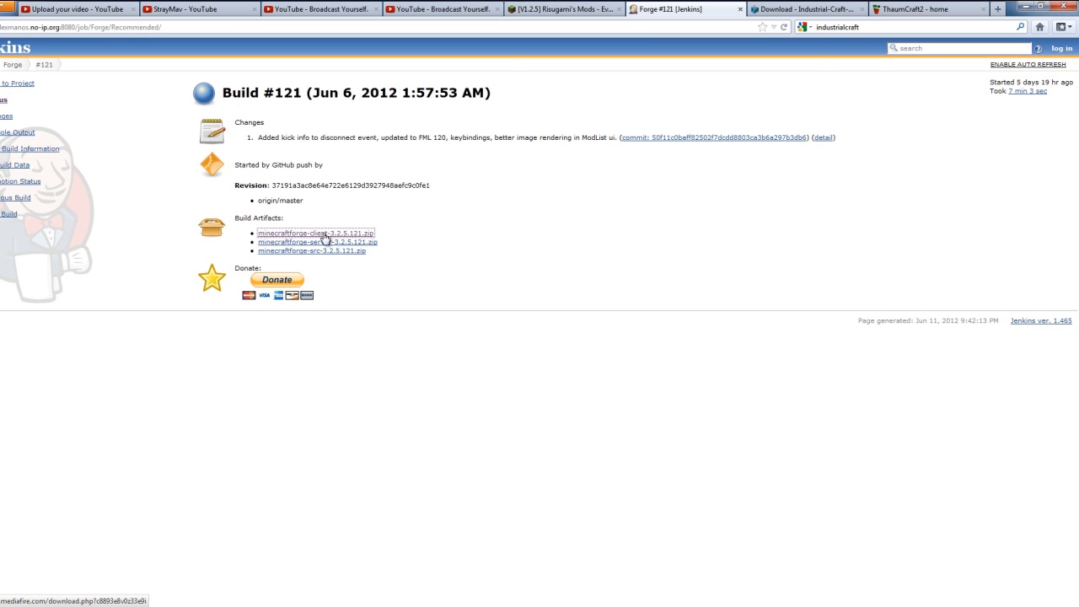
pyautogui.hotkey('ctrl', 'Tab')
pyautogui.hotkey('ctrl', 'Tab')
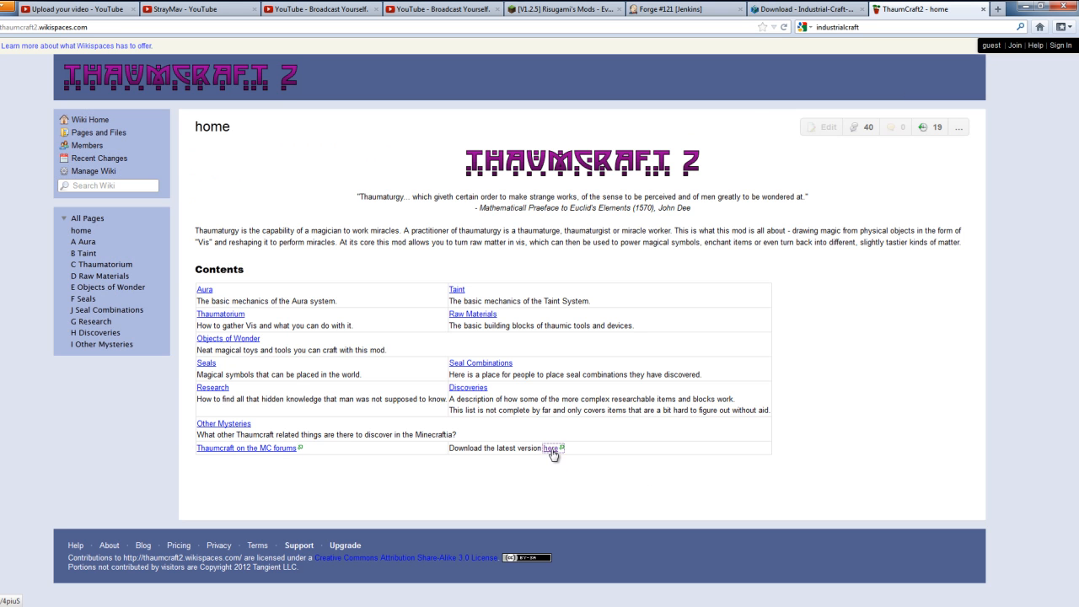
# Switch to Windows Explorer, open minecraft.jar from the .minecraft bin folder in WinRAR, and position its window beside the mod install vid folder.
pyautogui.hotkey('alt', 'Tab')
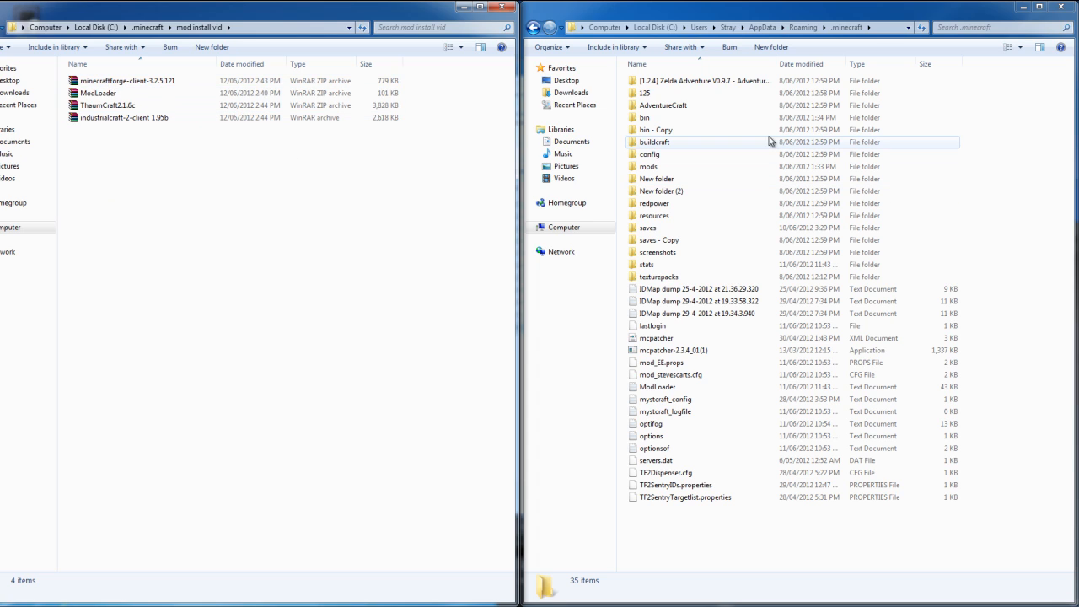
pyautogui.doubleClick(663, 120)
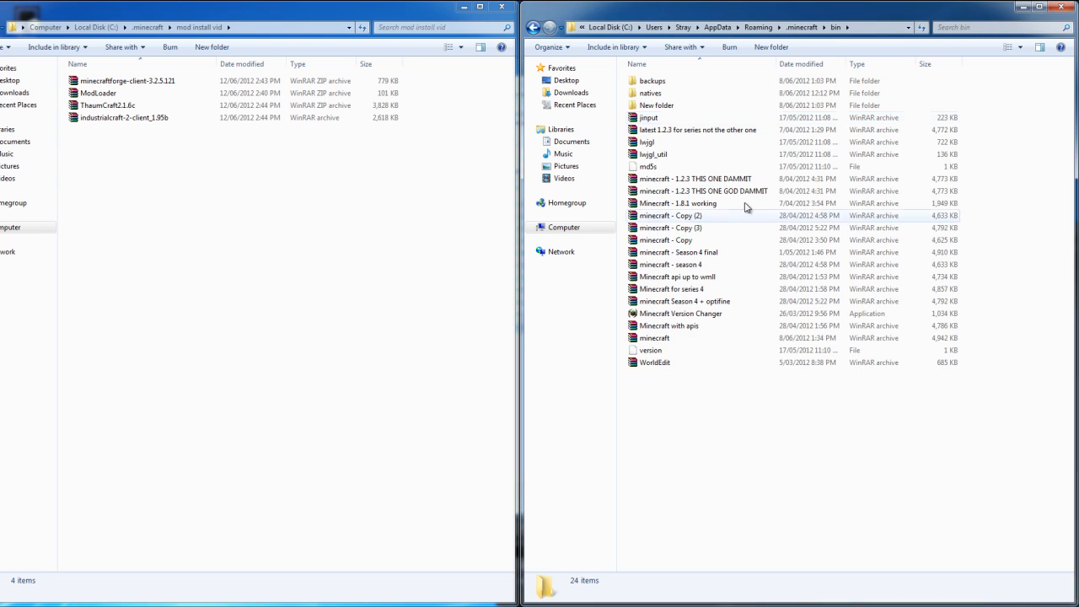
pyautogui.doubleClick(688, 341)
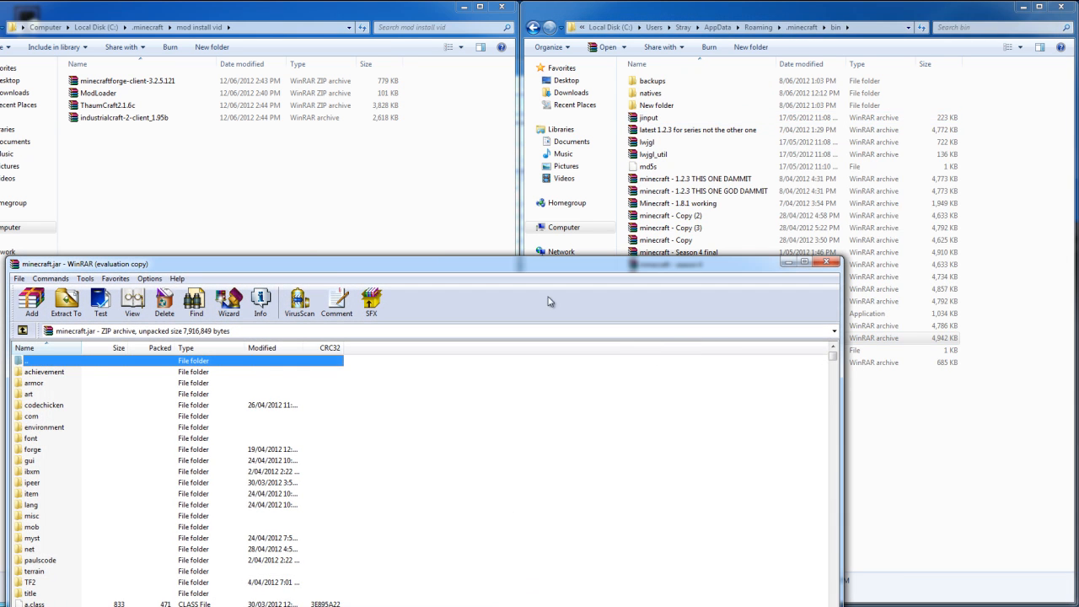
pyautogui.moveTo(332, 274); pyautogui.dragTo(853, 96)
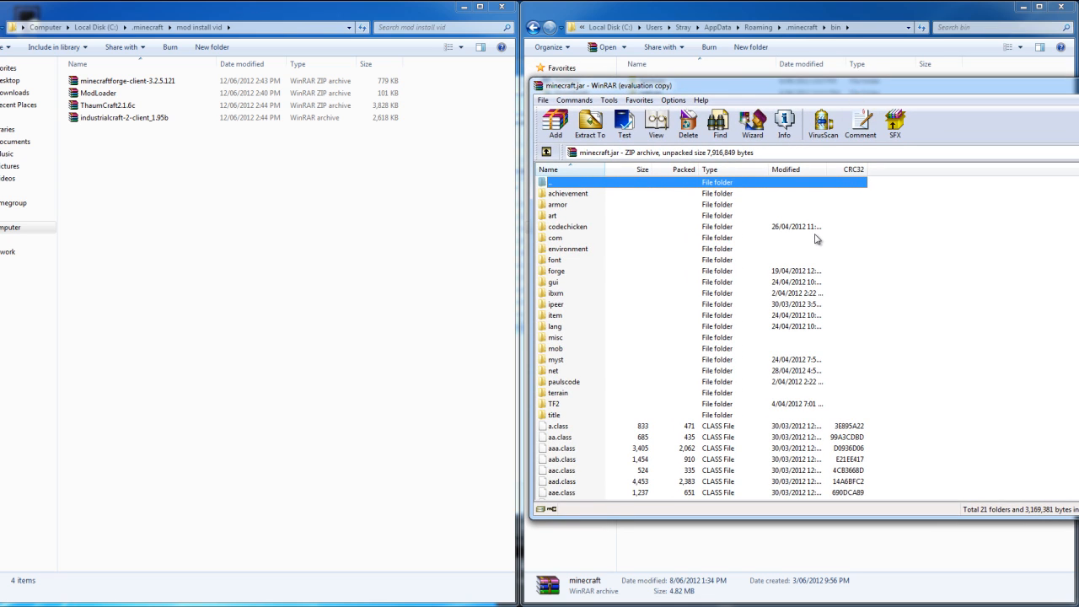
pyautogui.click(555, 349)
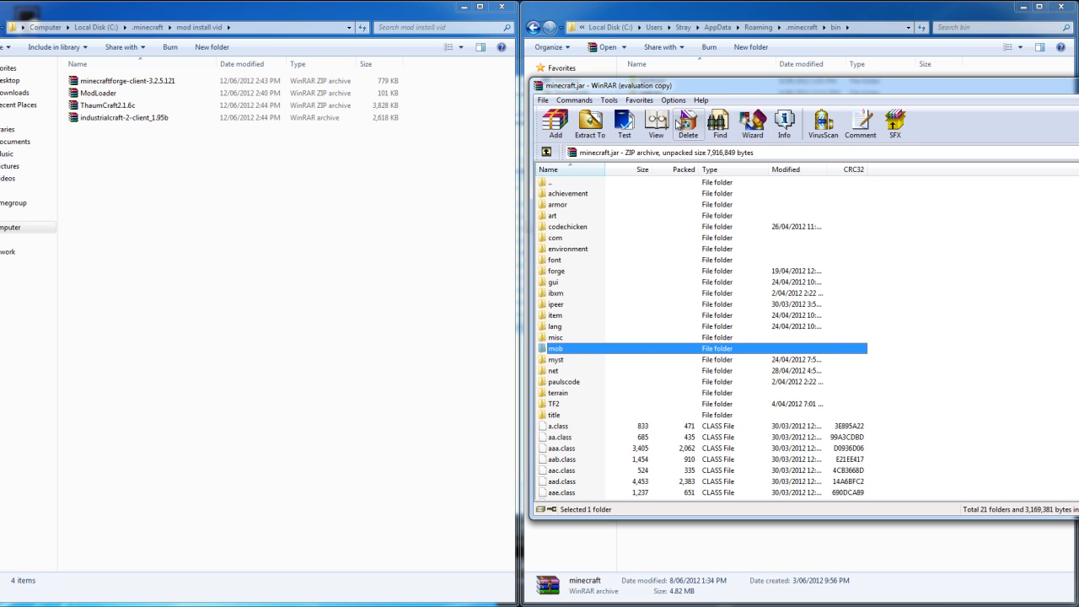
pyautogui.moveTo(746, 85); pyautogui.dragTo(525, 554)
pyautogui.moveTo(545, 505); pyautogui.dragTo(651, 107)
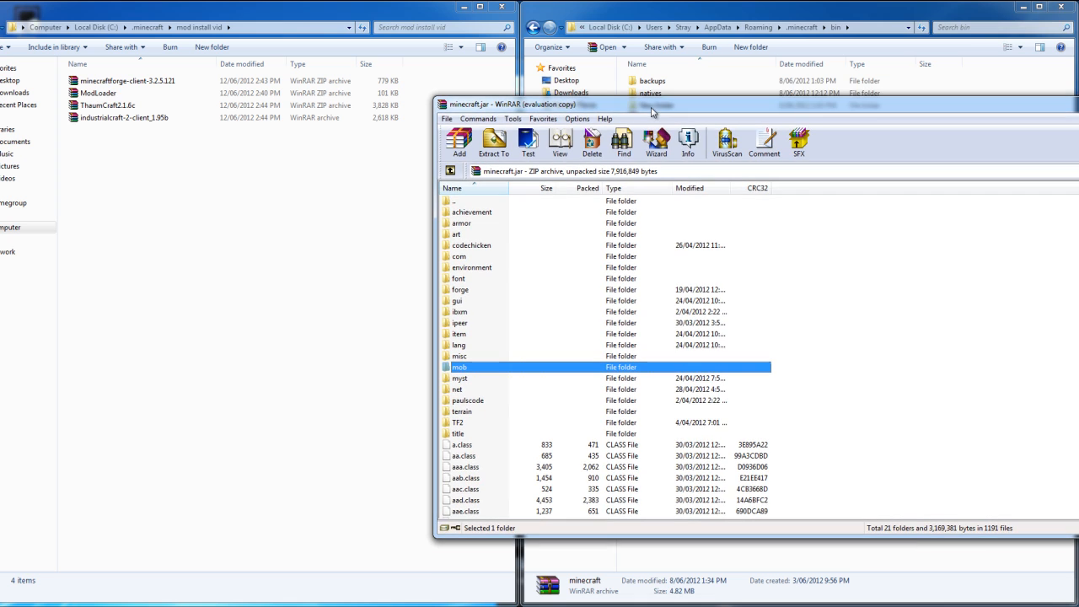
# Add all files from the ModLoader archive to minecraft.jar and close the ModLoader archive.
pyautogui.doubleClick(103, 96)
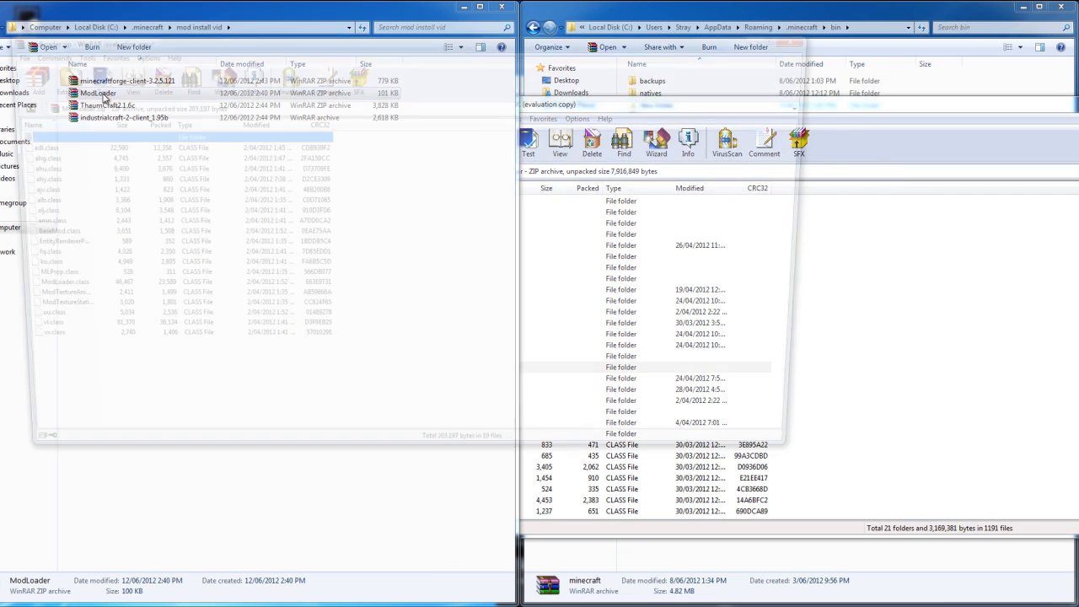
pyautogui.hotkey('ctrl', 'a')
pyautogui.moveTo(20, 200); pyautogui.dragTo(441, 382)
pyautogui.moveTo(504, 488); pyautogui.dragTo(635, 508)
pyautogui.click(864, 419)
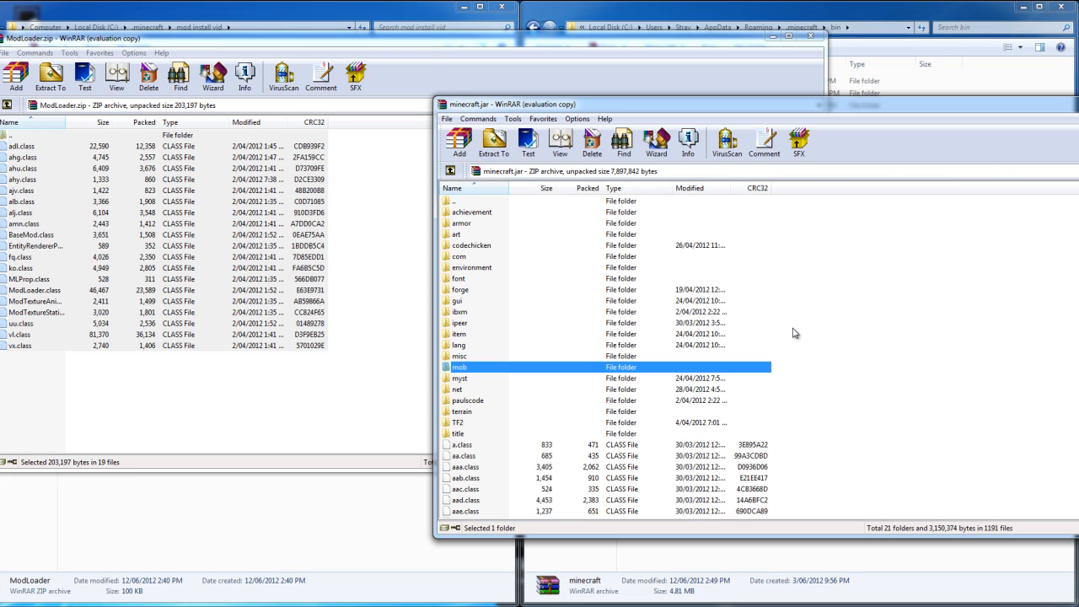
pyautogui.click(811, 35)
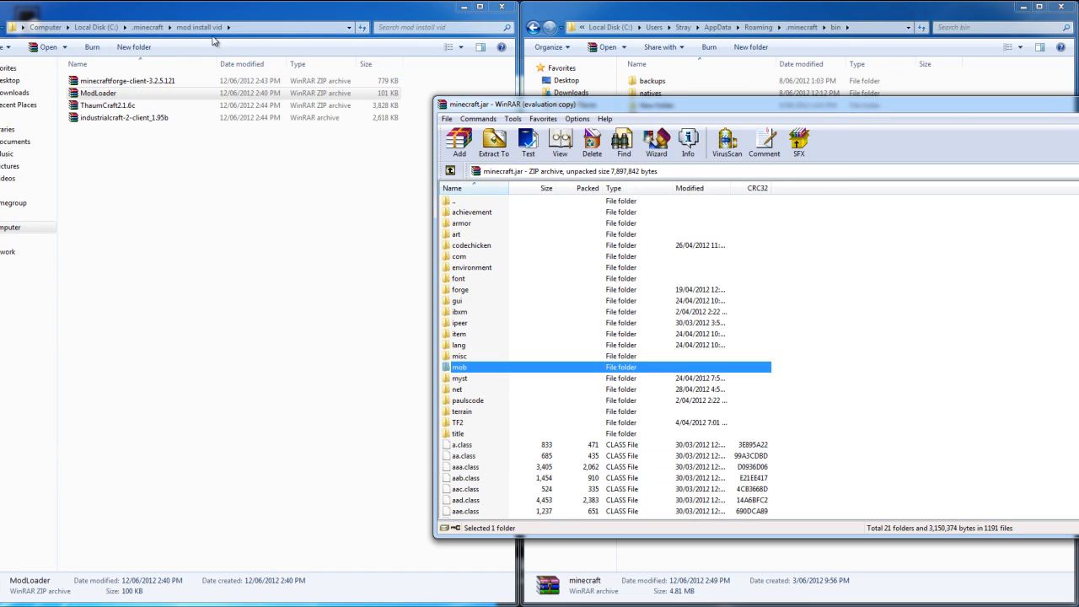
# Add all contents of the minecraftforge-client-3.2.5.121 archive to minecraft.jar and close the Forge archive.
pyautogui.click(124, 82)
pyautogui.doubleClick(123, 82)
pyautogui.hotkey('ctrl', 'a')
pyautogui.moveTo(19, 265); pyautogui.dragTo(612, 493)
pyautogui.click(863, 419)
pyautogui.click(811, 36)
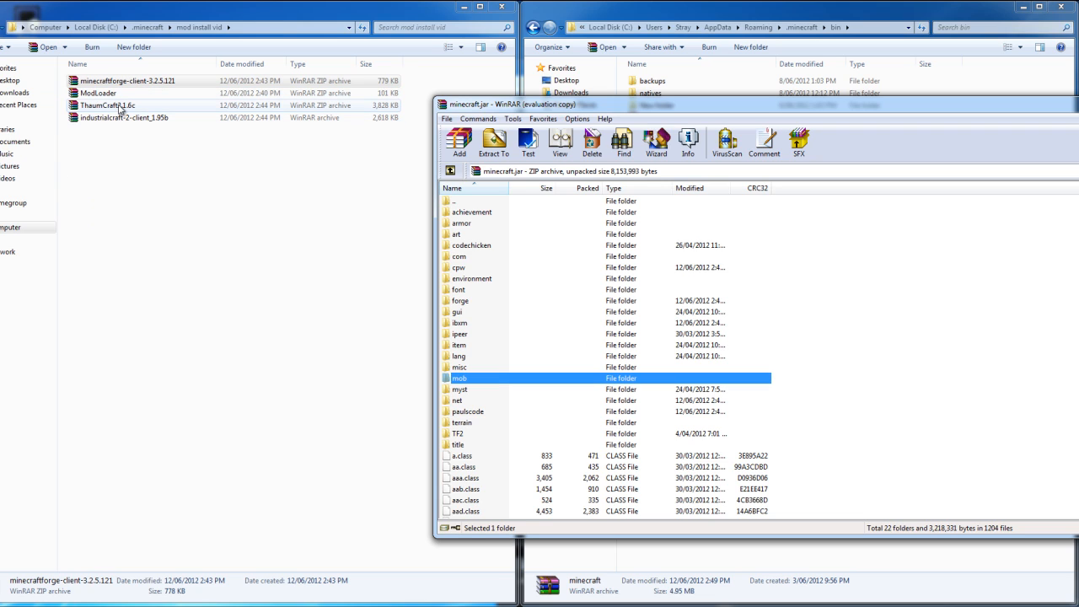
# Delete everything inside the mods folder of .minecraft.
pyautogui.click(120, 105)
pyautogui.keyDown('shift'); pyautogui.click(127, 117); pyautogui.keyUp('shift')
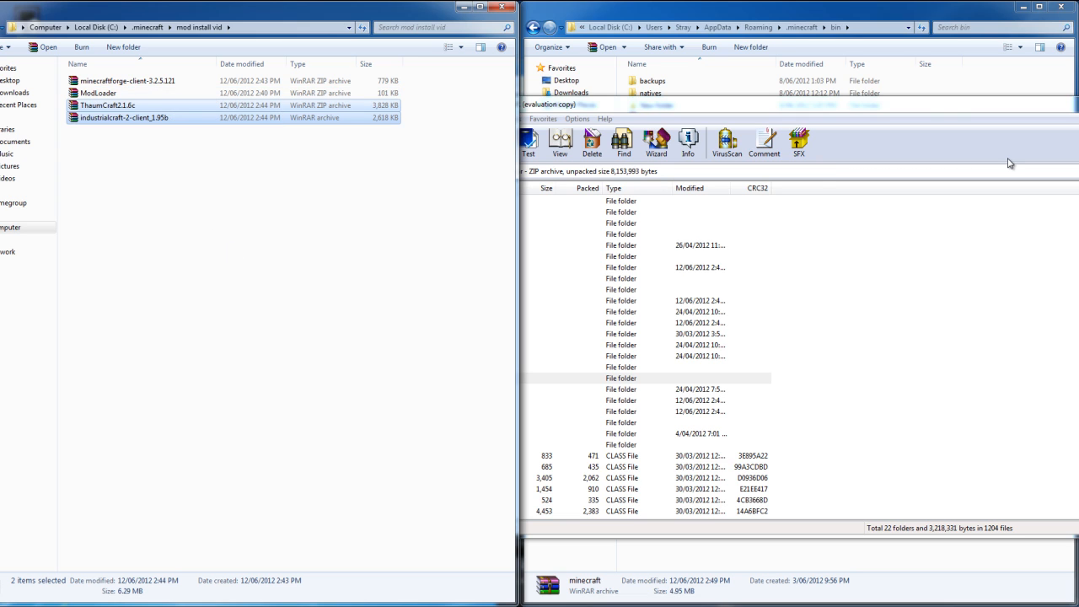
pyautogui.press('BackSpace')
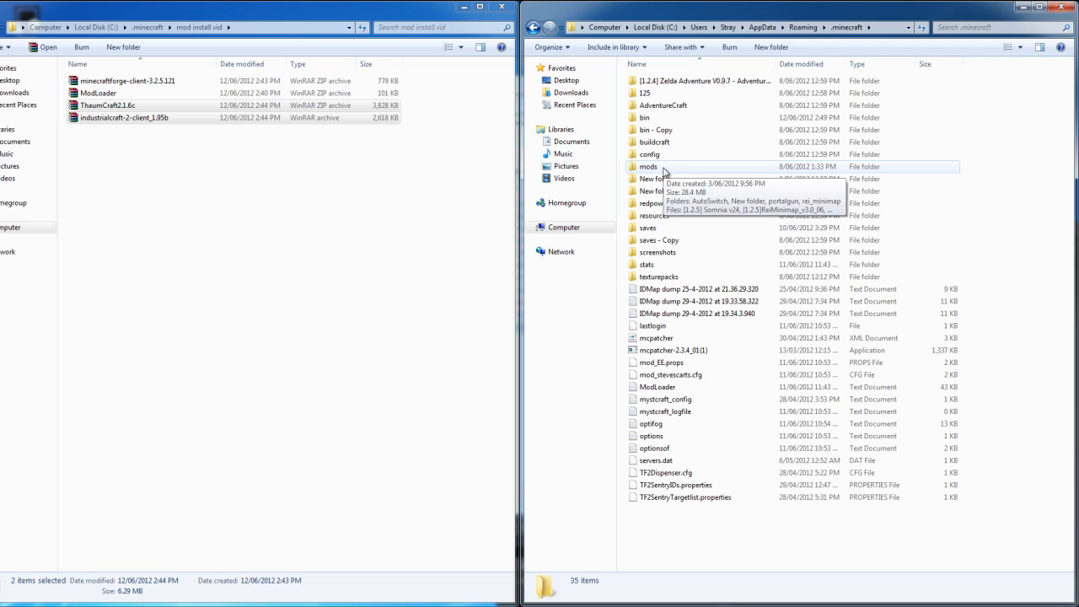
pyautogui.doubleClick(664, 168)
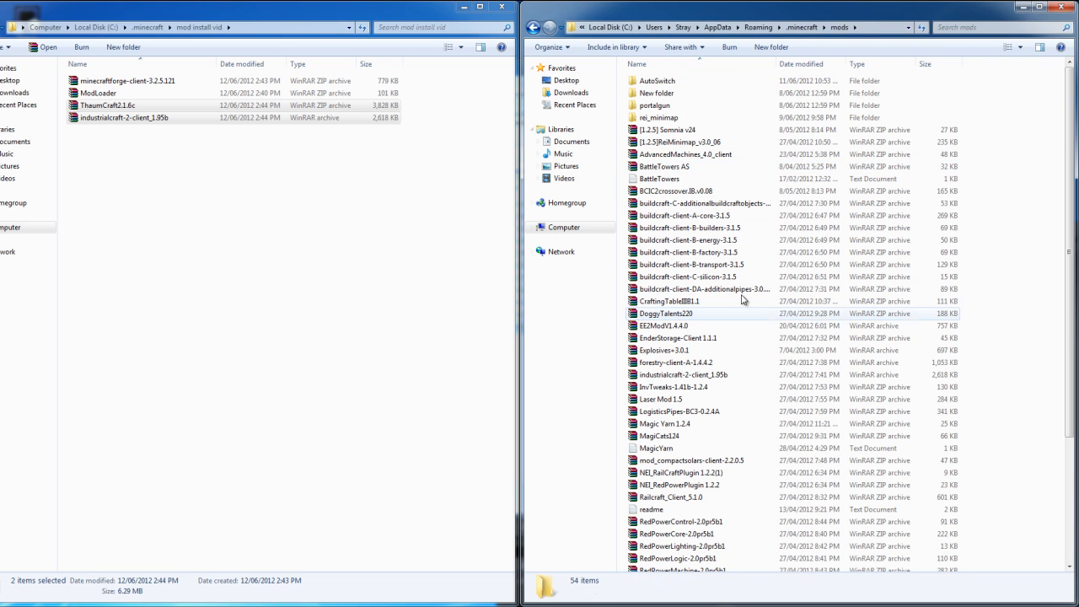
pyautogui.hotkey('ctrl', 'a')
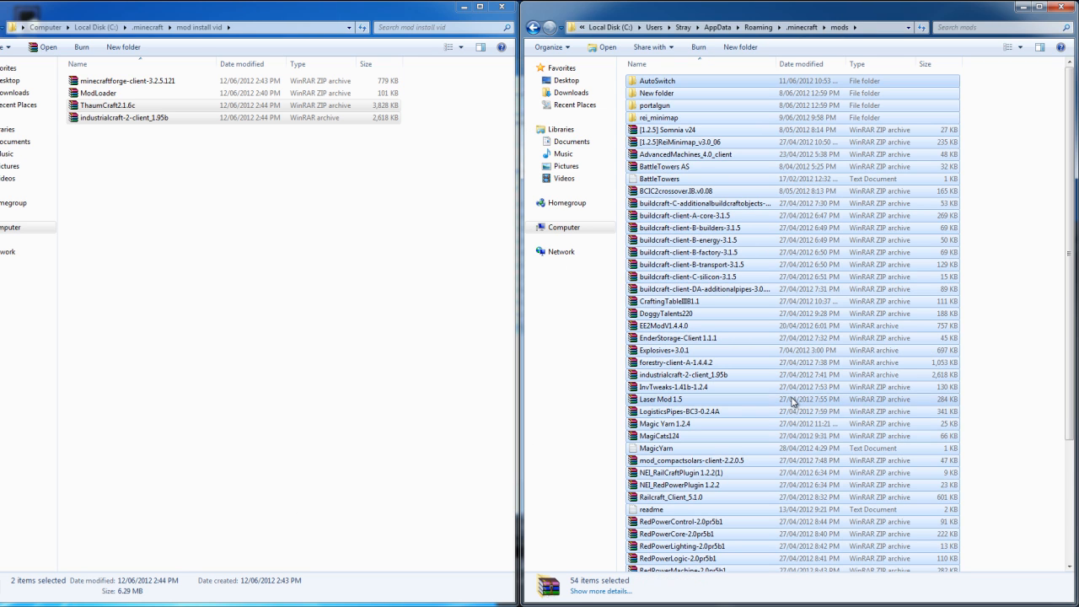
pyautogui.press('Delete')
pyautogui.click(582, 319)
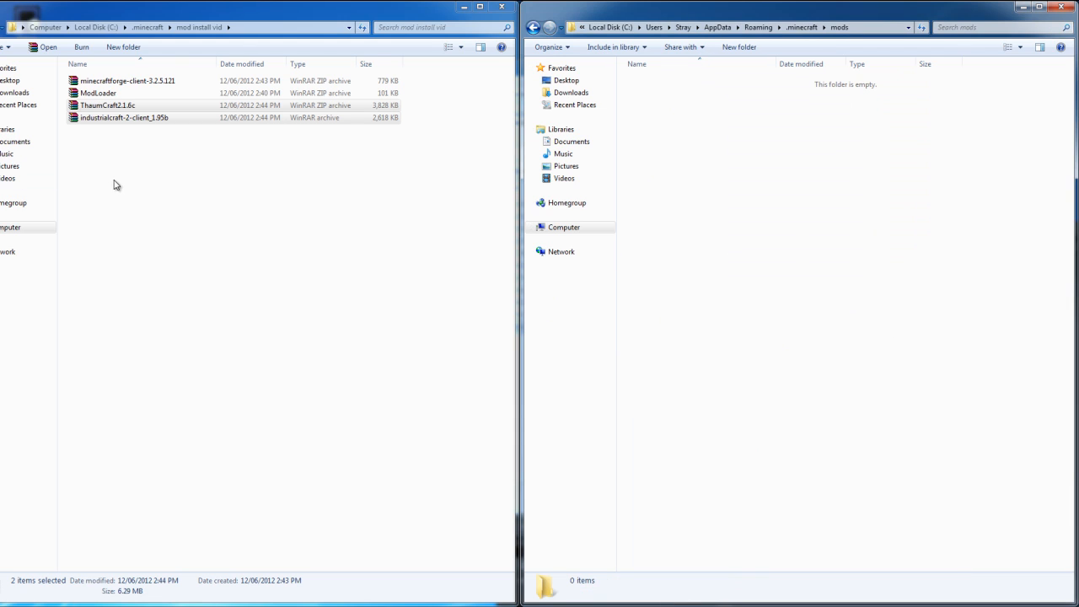
# Move ThaumCraft2.1.6c and industrialcraft-2-client_1.95b from the mod install vid folder into the mods folder.
pyautogui.click(127, 105)
pyautogui.keyDown('shift'); pyautogui.click(127, 117); pyautogui.keyUp('shift')
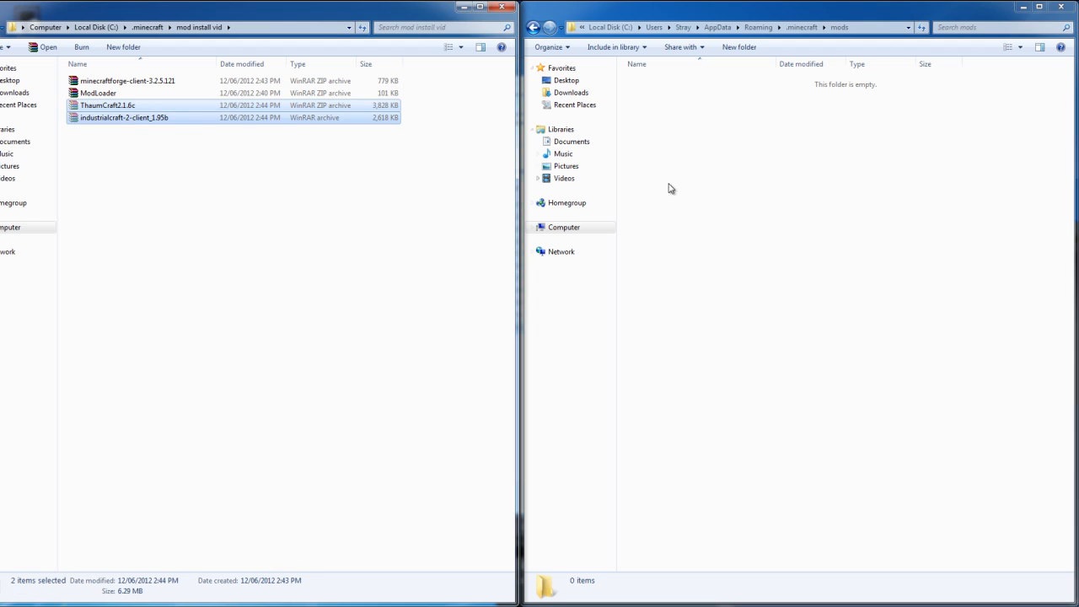
pyautogui.click(791, 226)
pyautogui.hotkey('ctrl', 'v')
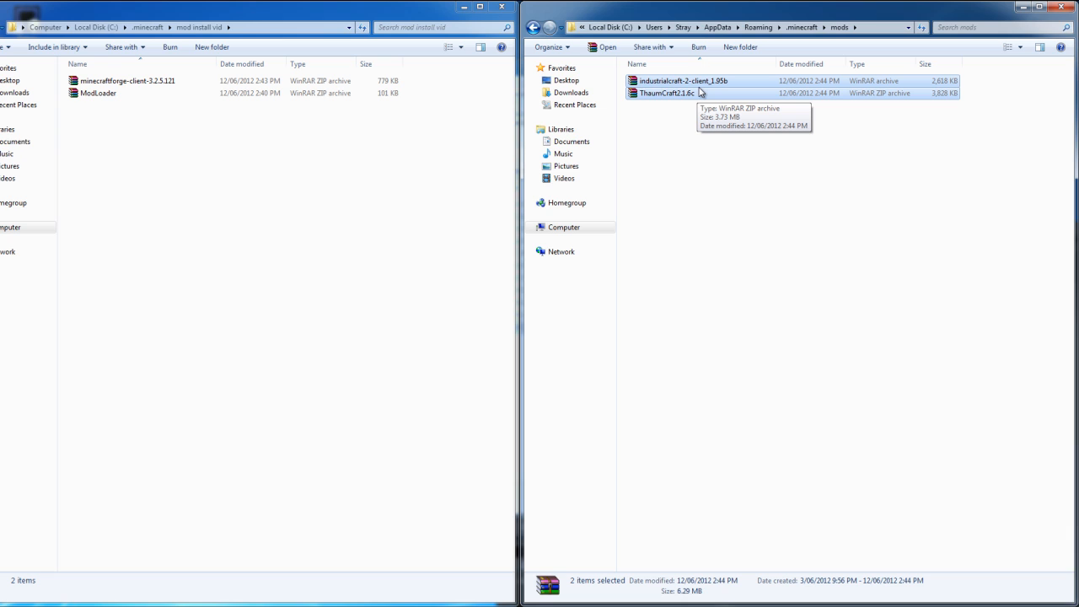
# Return both mod archives to the mod install vid folder and move only industrialcraft-2-client_1.95b into the mods folder.
pyautogui.moveTo(699, 92); pyautogui.dragTo(297, 236)
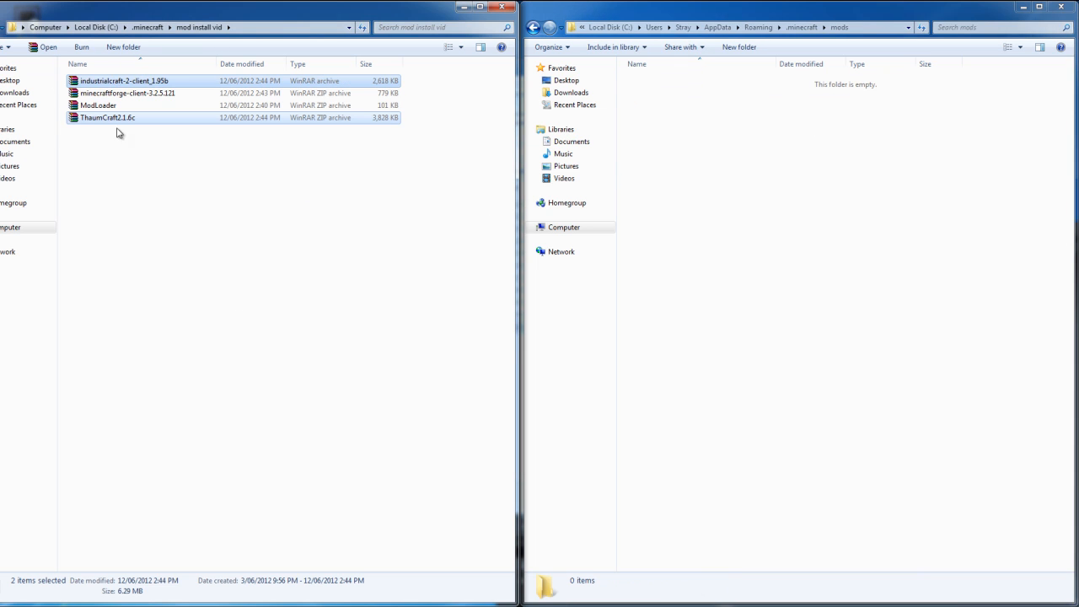
pyautogui.click(135, 81)
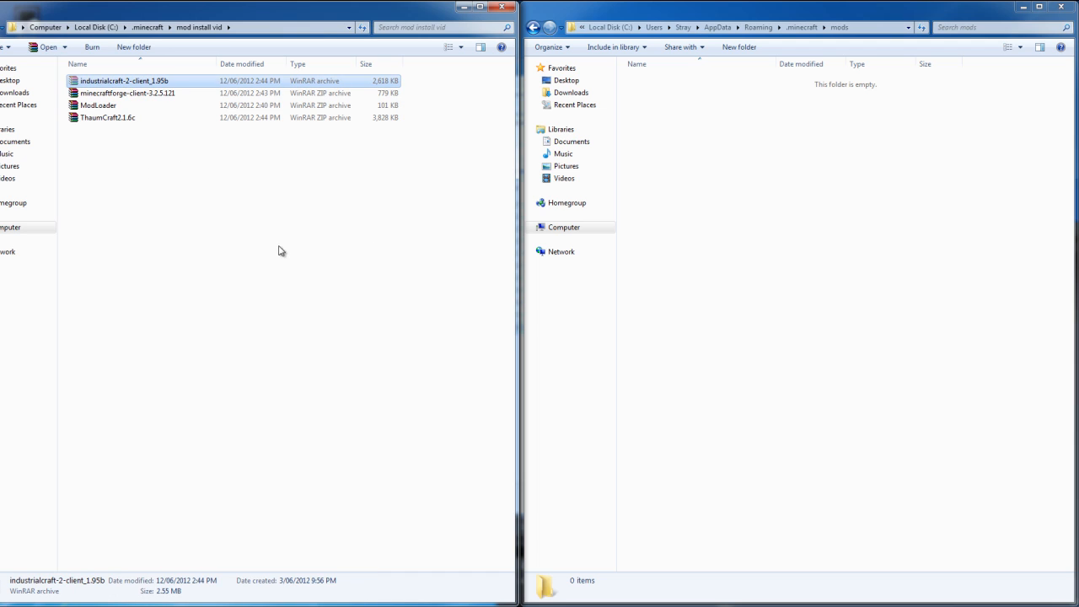
pyautogui.click(874, 266)
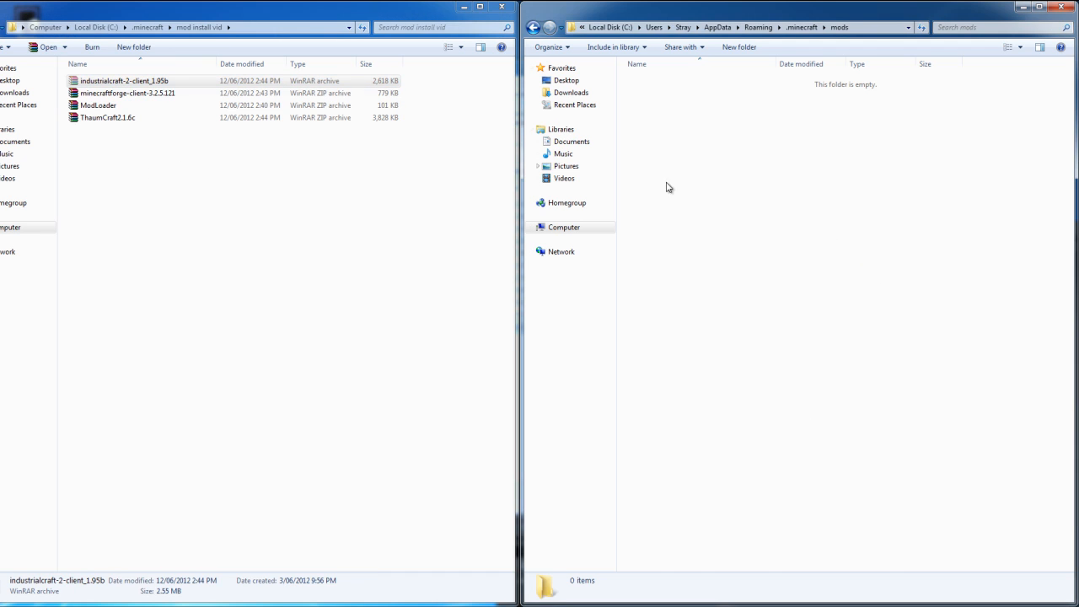
pyautogui.moveTo(354, 81); pyautogui.dragTo(910, 222)
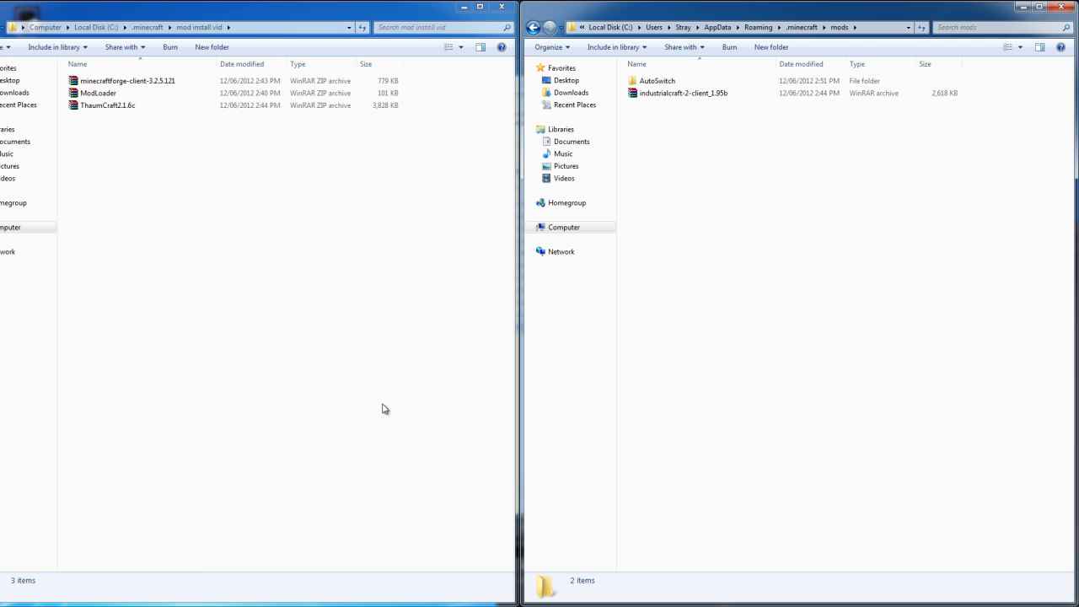
# Move industrialcraft-2-client_1.95b from the mods folder back to the mod install vid folder.
pyautogui.click(656, 97)
pyautogui.moveTo(656, 102); pyautogui.dragTo(194, 233)
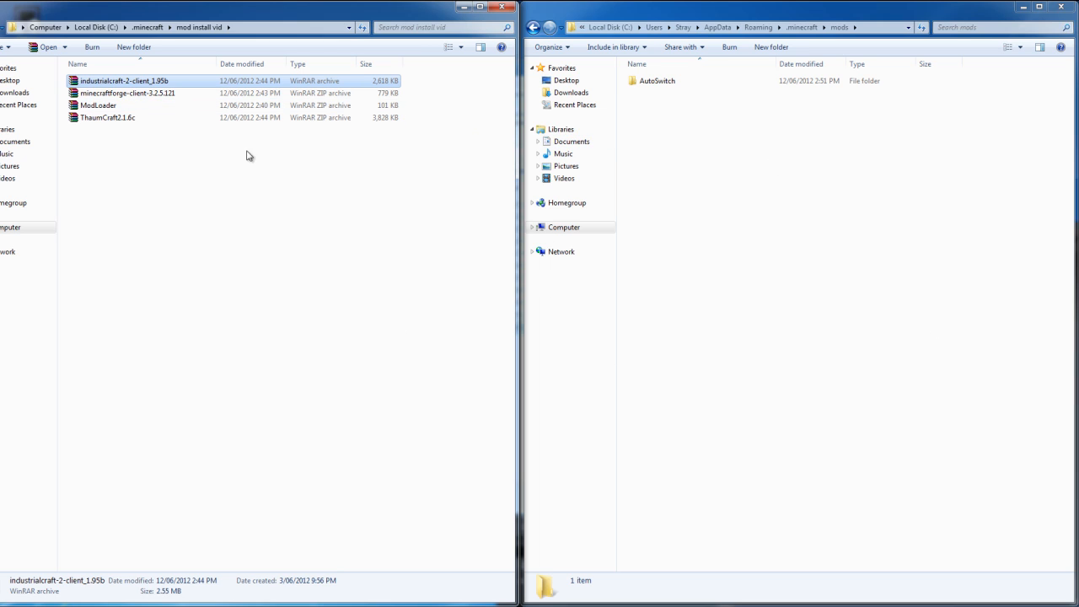
# Move minecraftforge-client-3.2.5.121 and industrialcraft-2-client_1.95b from the mod install vid folder into the mods folder.
pyautogui.click(156, 93)
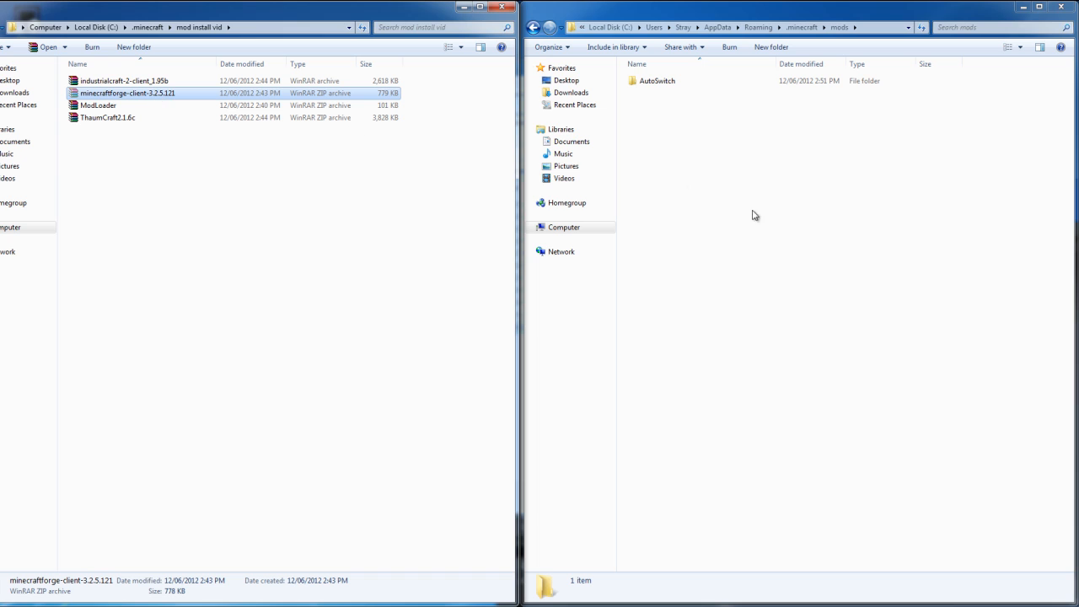
pyautogui.click(815, 220)
pyautogui.hotkey('ctrl', 'v')
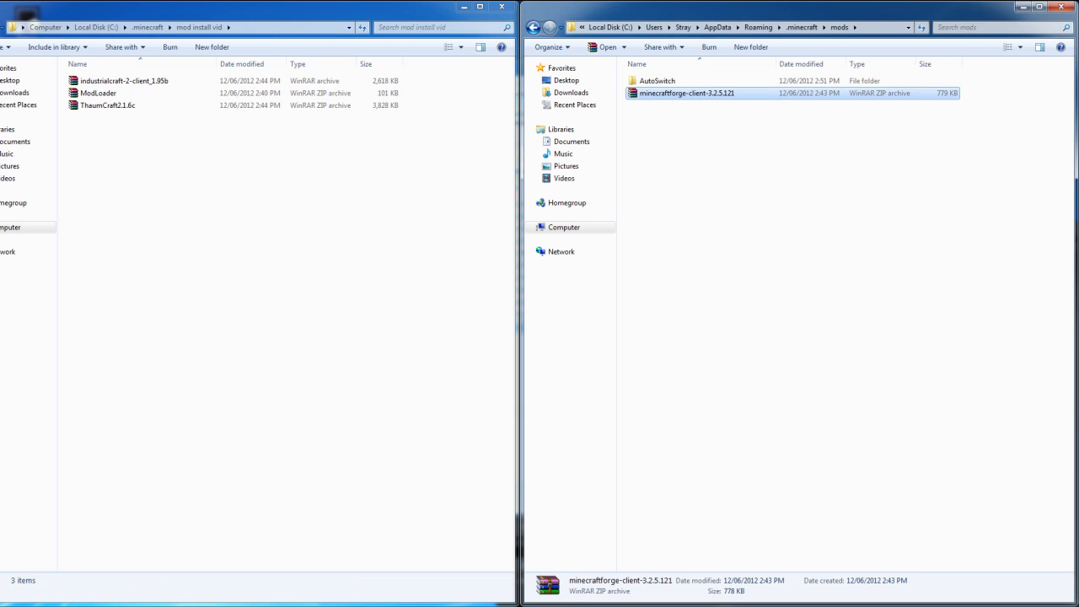
pyautogui.hotkey('ctrl', 'v')
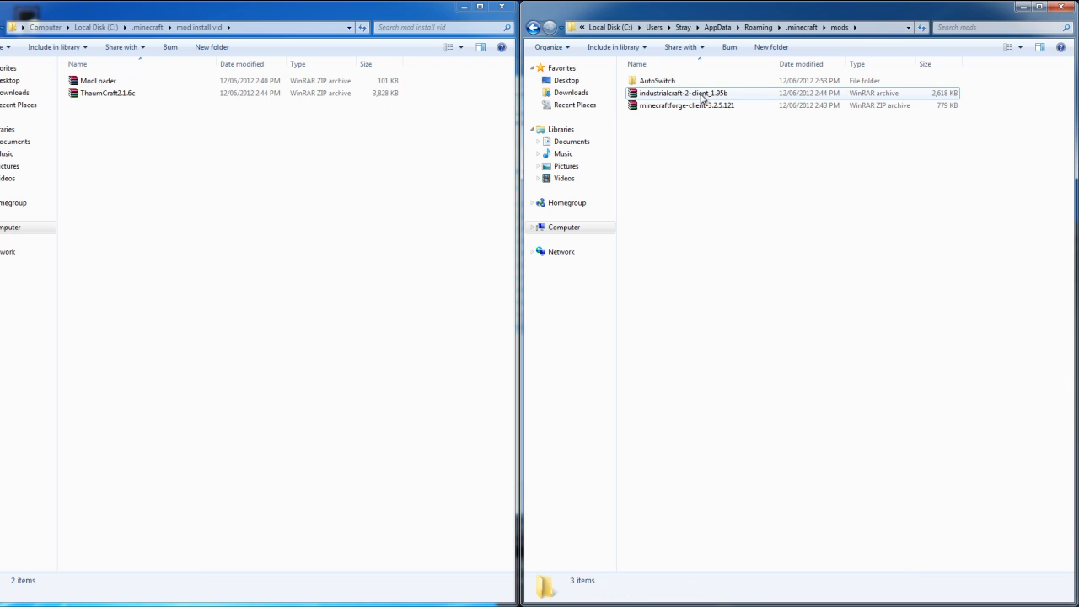
# Open the config folder in .minecraft and look over the ModLoader.cfg, mod_ThaumCraft.cfg and mod_IC2.cfg files.
pyautogui.click(802, 27)
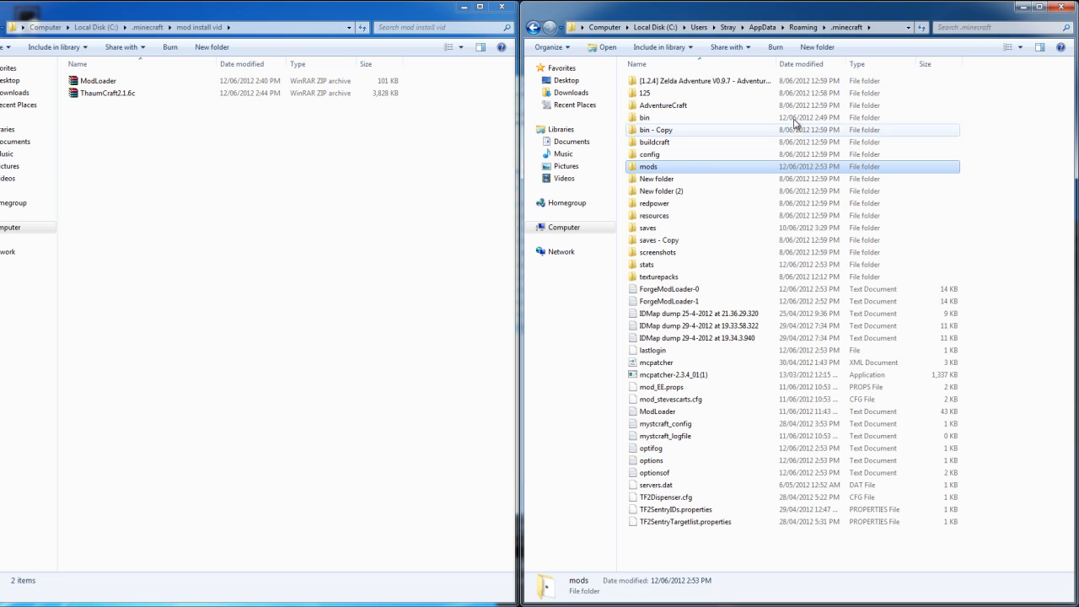
pyautogui.doubleClick(664, 160)
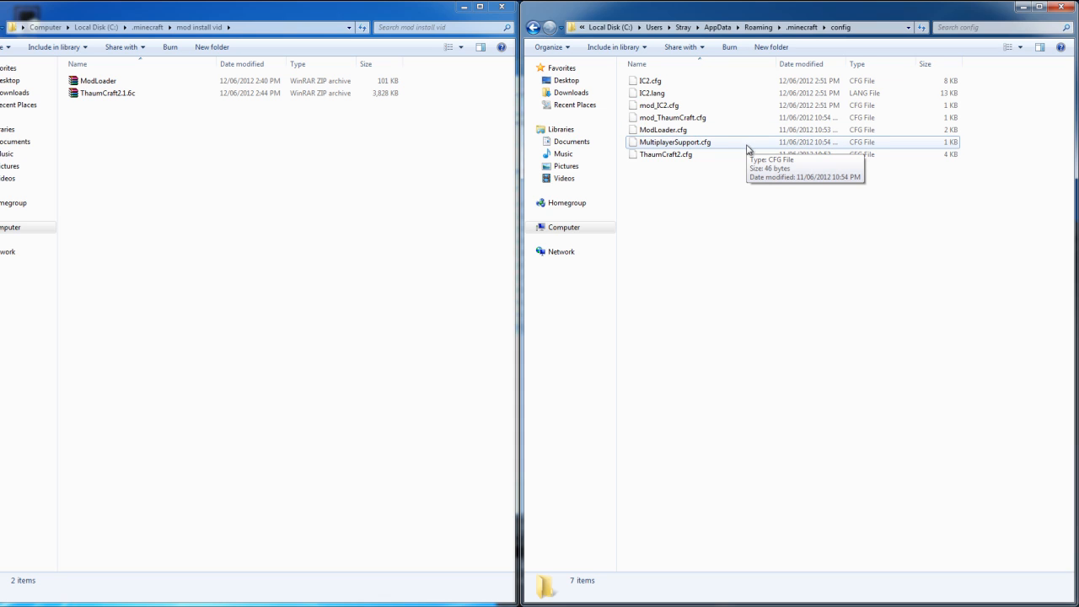
pyautogui.click(689, 129)
pyautogui.click(689, 118)
pyautogui.click(689, 106)
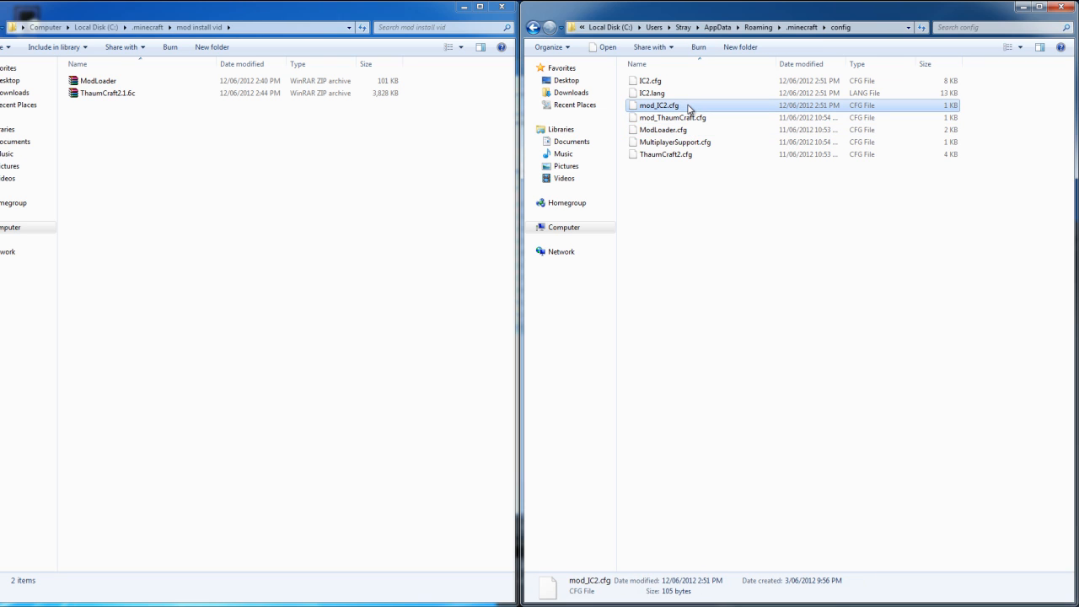
# Open ThaumCraft2.cfg from the config folder in Notepad, making Notepad the default program for this kind of file.
pyautogui.rightClick(669, 155)
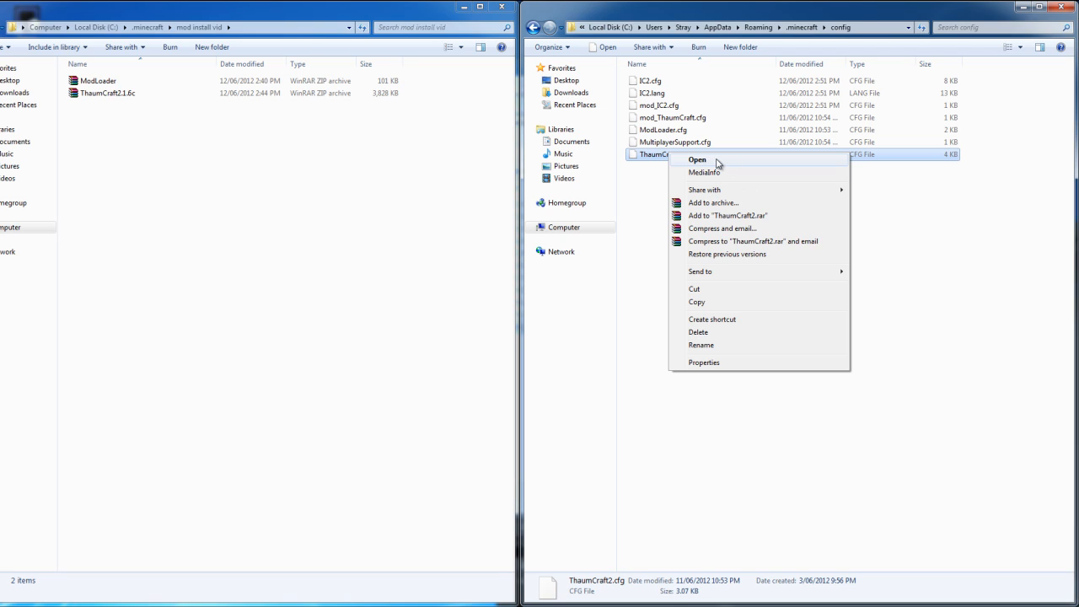
pyautogui.click(698, 160)
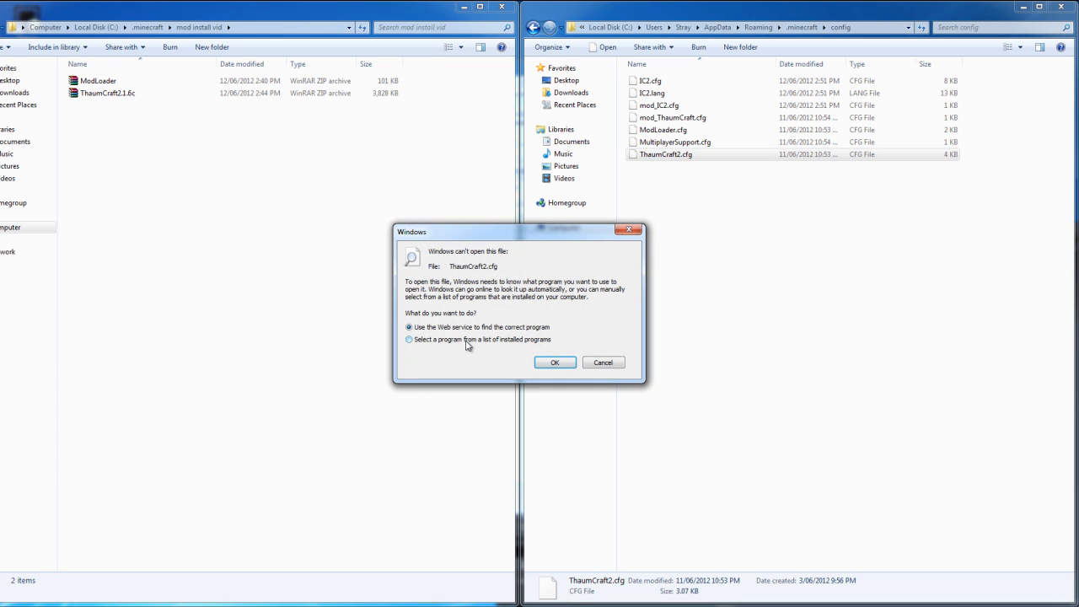
pyautogui.click(466, 340)
pyautogui.click(553, 361)
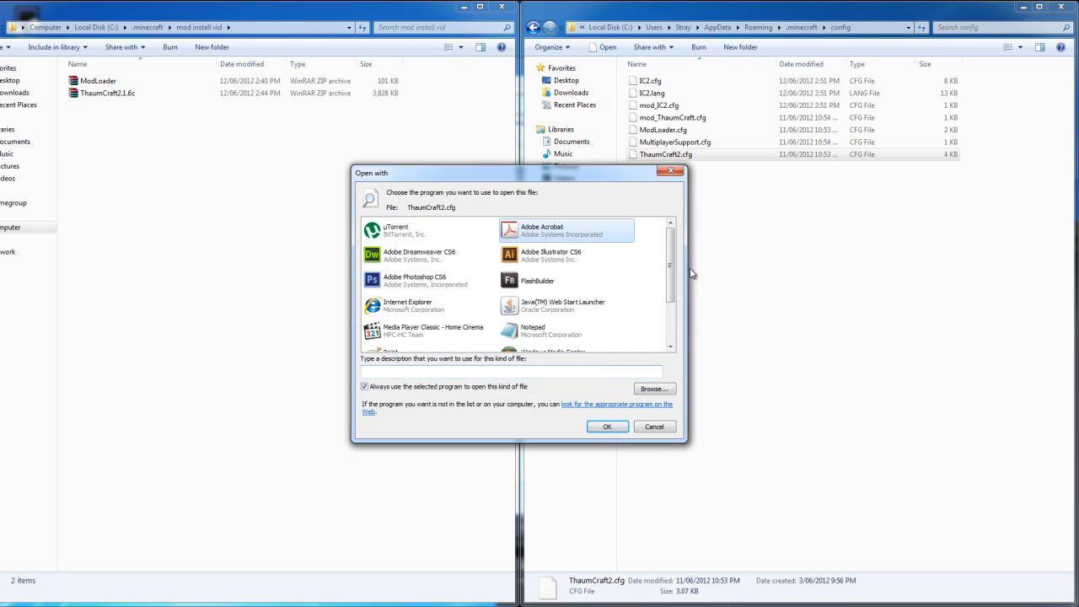
pyautogui.scroll(-2, 540, 278)
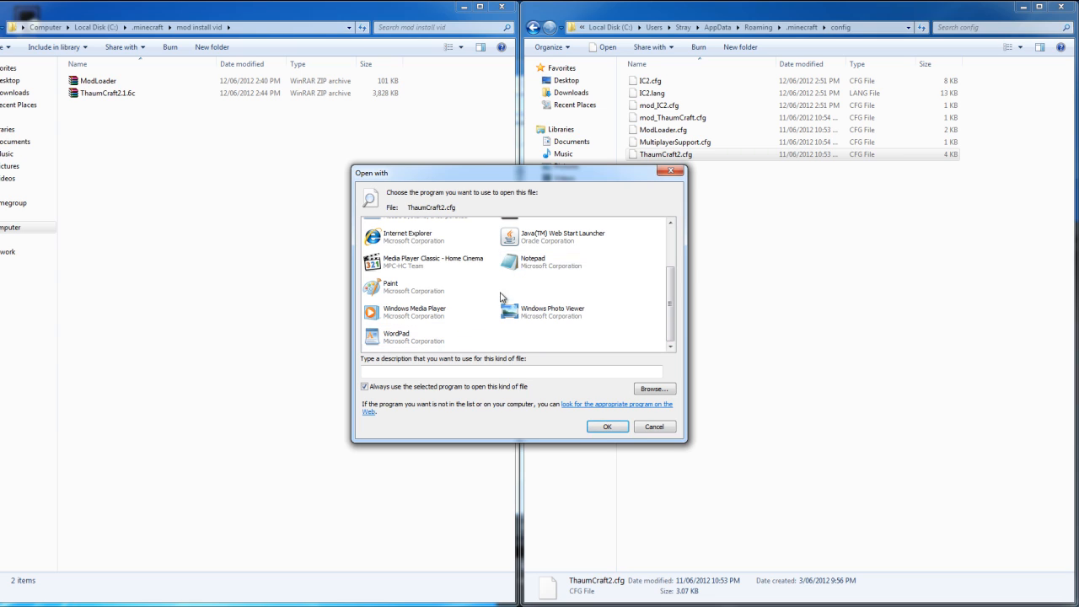
pyautogui.click(526, 267)
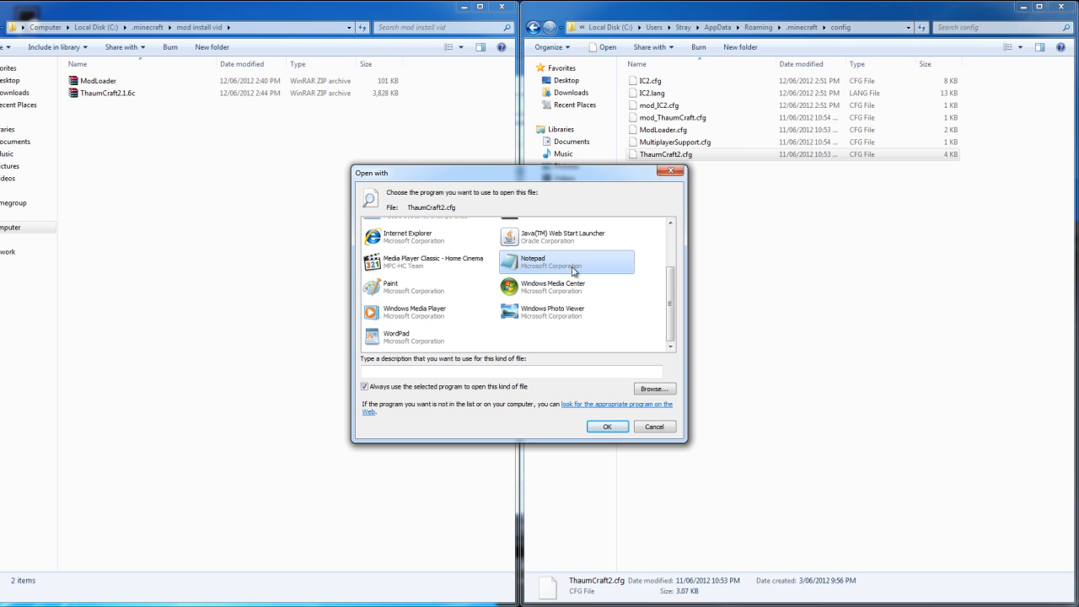
pyautogui.click(607, 426)
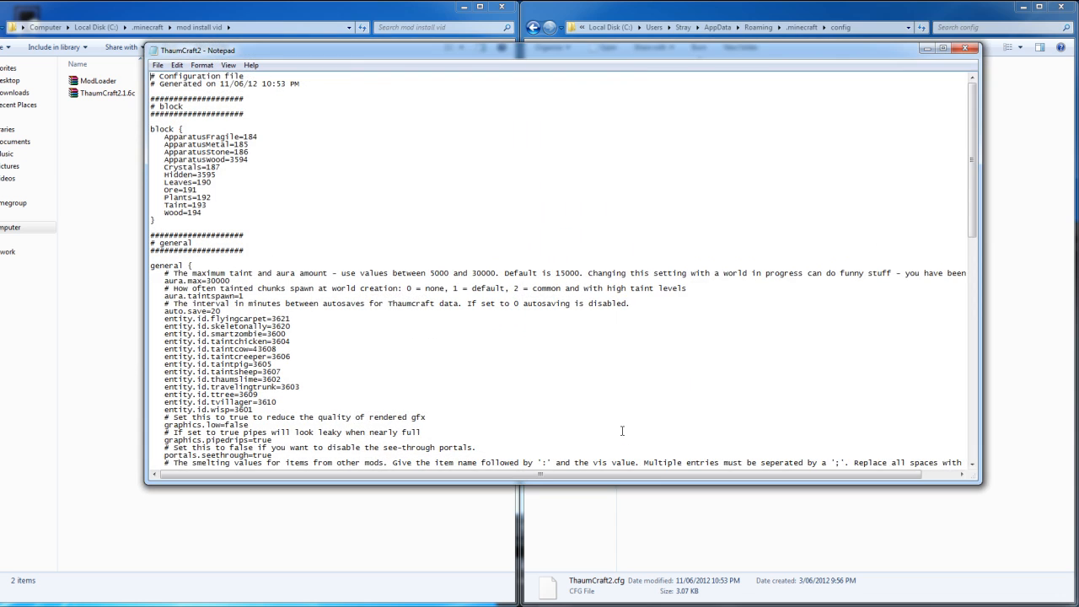
pyautogui.moveTo(631, 53); pyautogui.dragTo(625, 259)
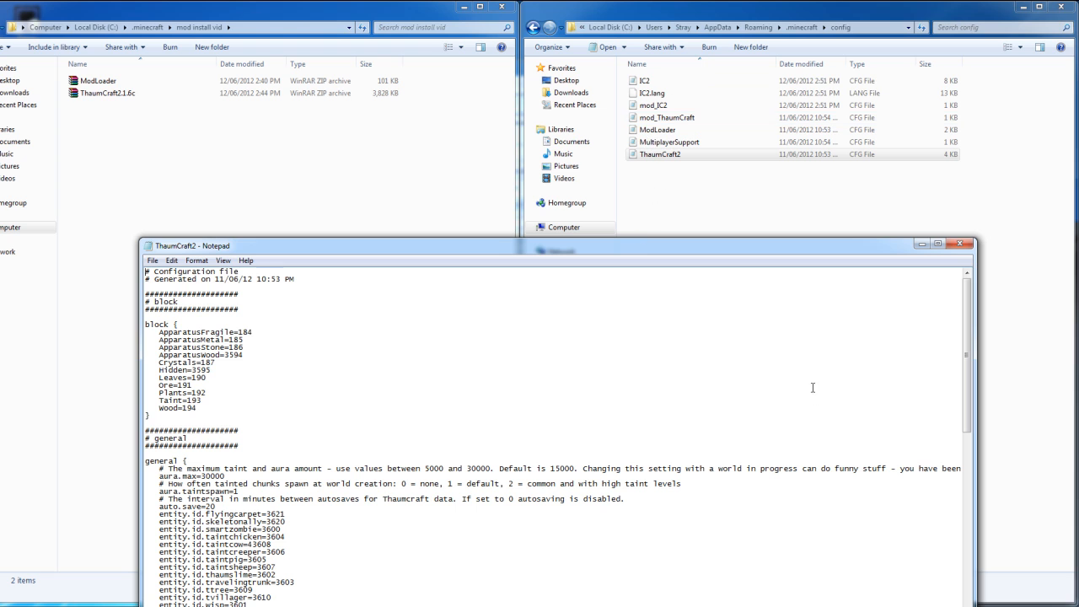
pyautogui.moveTo(643, 253); pyautogui.dragTo(689, 175)
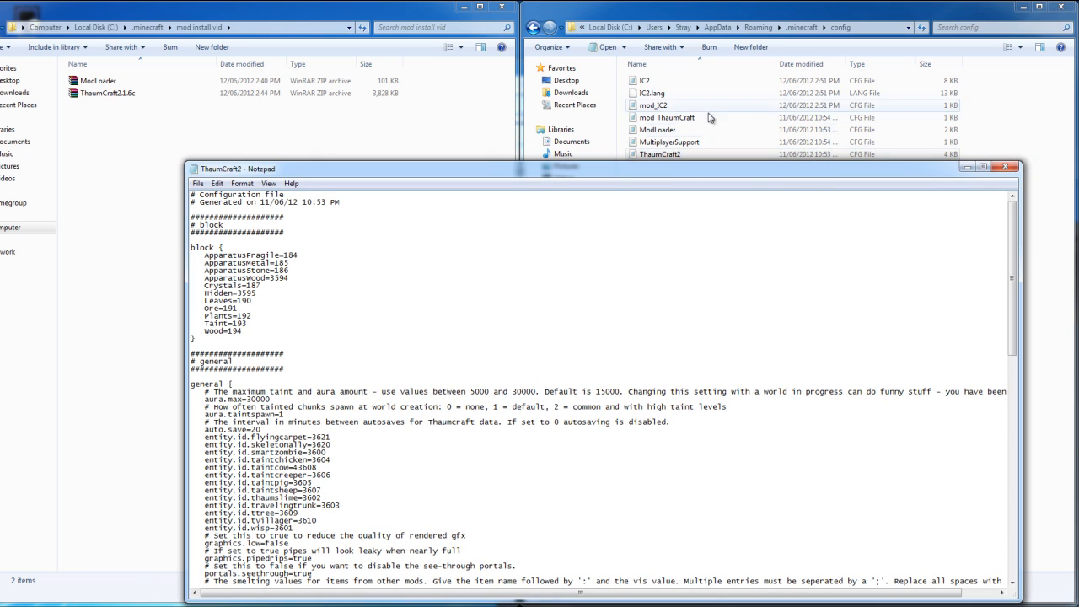
pyautogui.moveTo(614, 169); pyautogui.dragTo(558, 164)
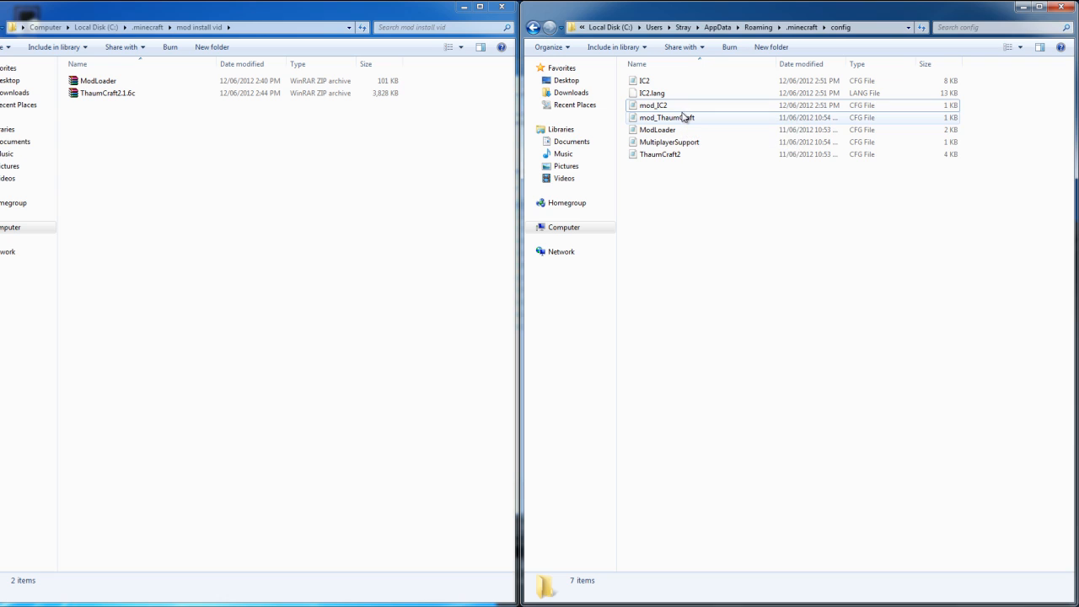
# Look over the contents of the mods folder in .minecraft and return to the config folder.
pyautogui.click(645, 81)
pyautogui.click(674, 153)
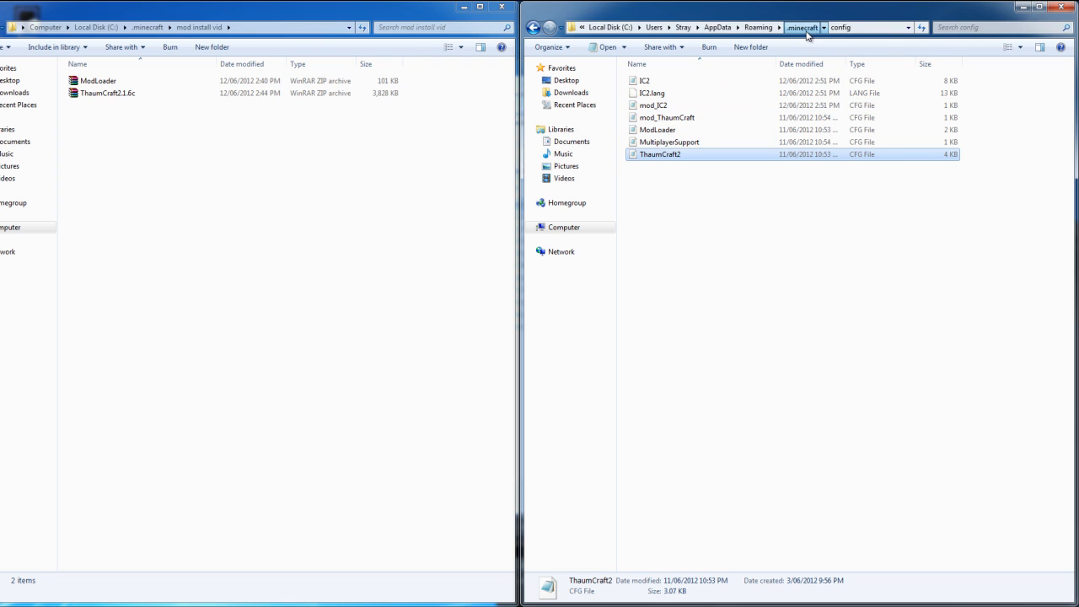
pyautogui.click(802, 27)
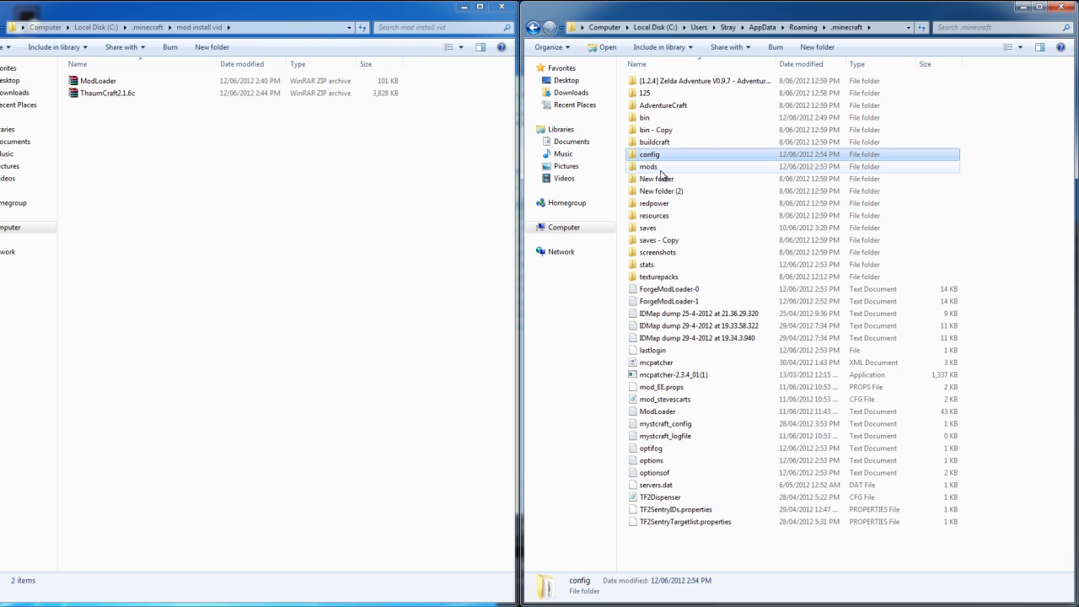
pyautogui.doubleClick(656, 167)
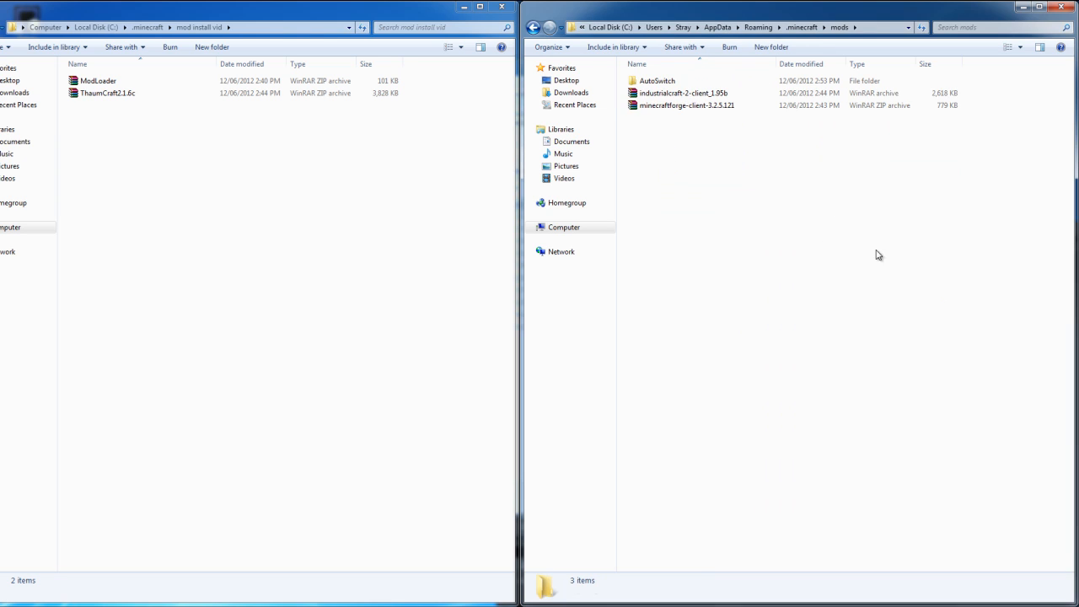
pyautogui.click(803, 27)
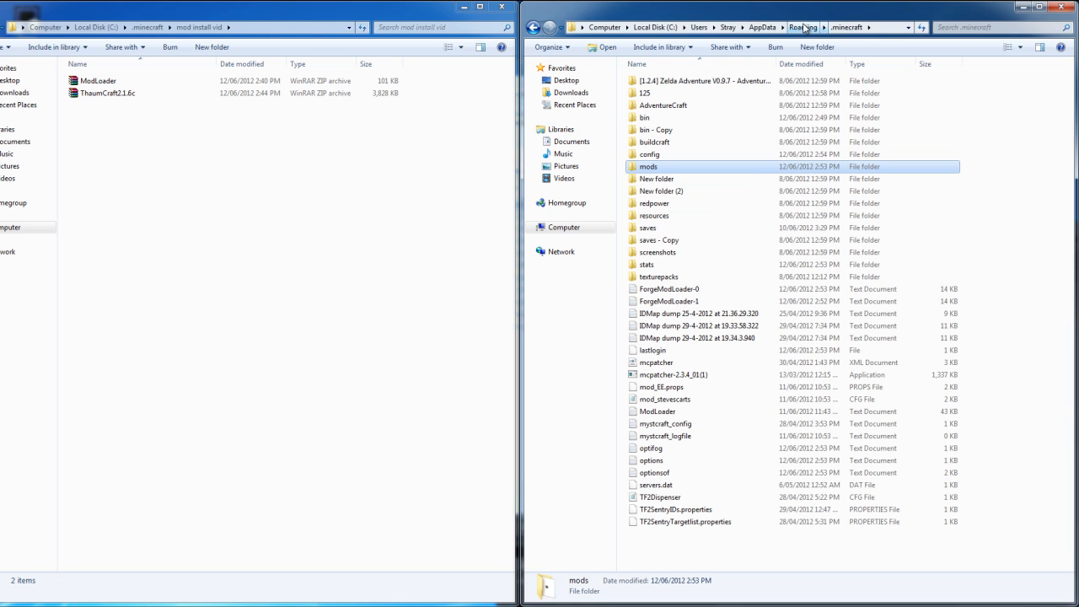
pyautogui.doubleClick(663, 155)
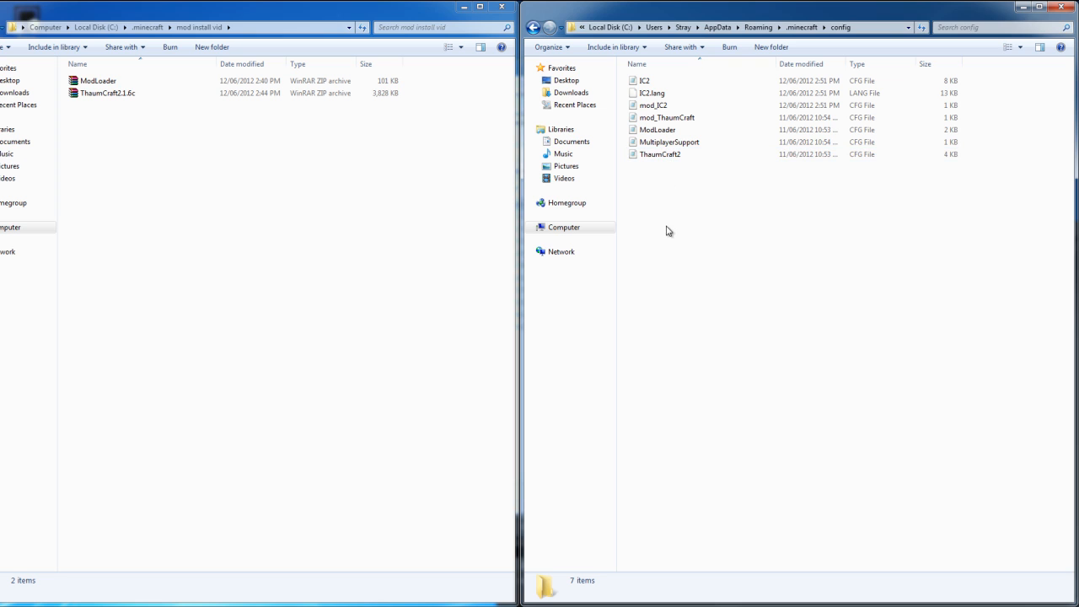
# Open the IC2 config file in Notepad and review its block and general settings beside the ThaumCraft2 config.
pyautogui.doubleClick(645, 80)
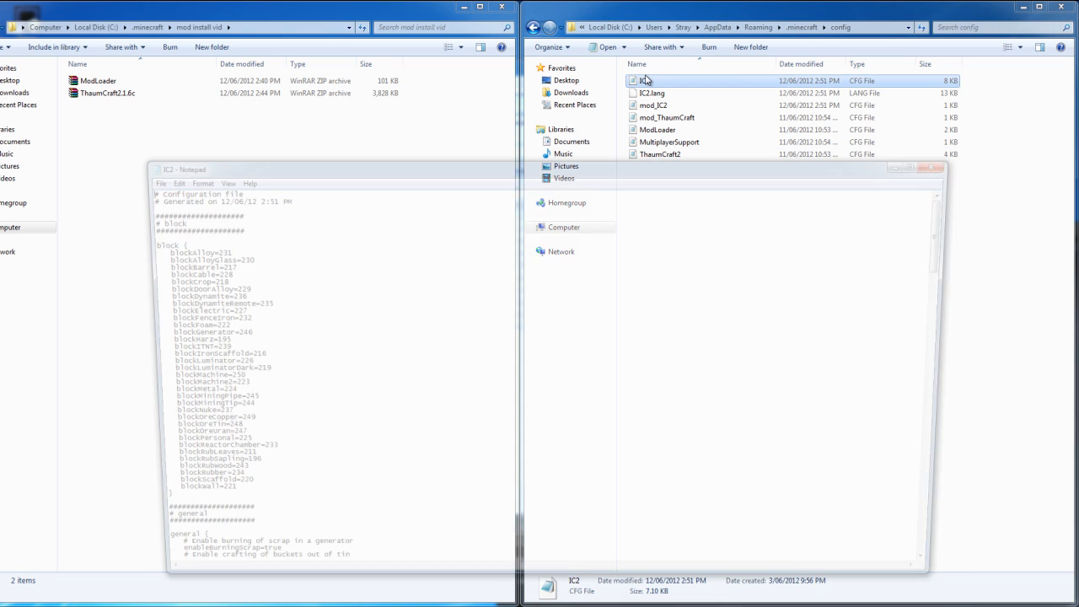
pyautogui.scroll(-19, 313, 222)
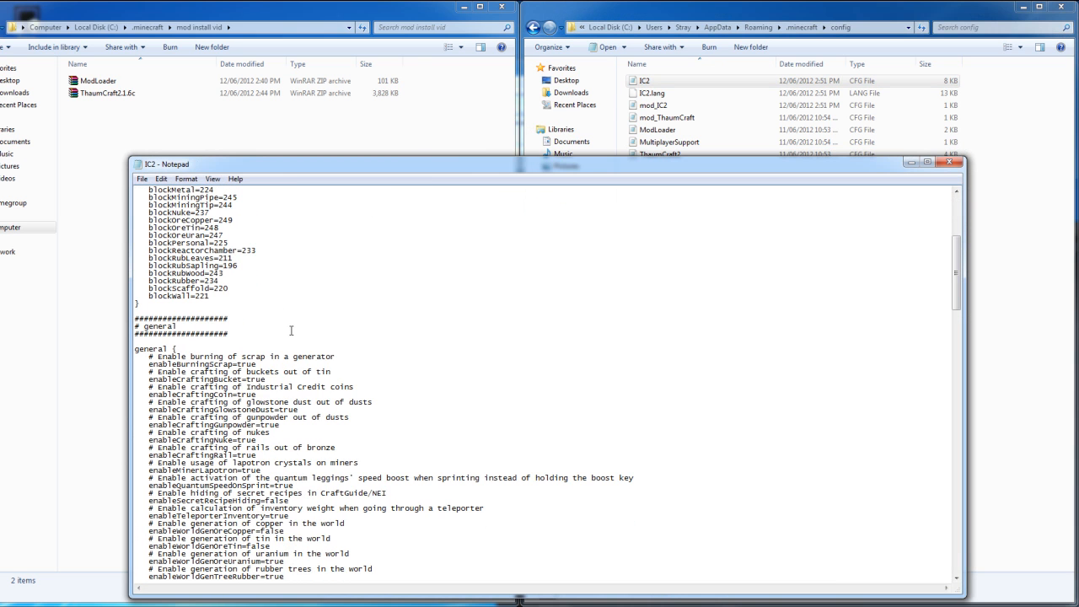
pyautogui.scroll(-10, 277, 378)
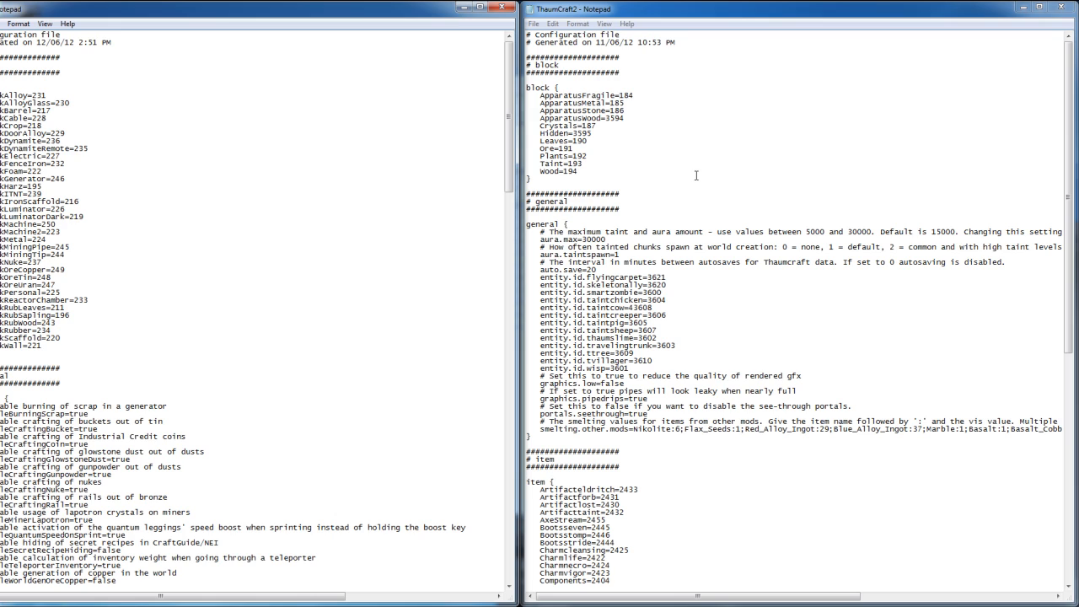
pyautogui.click(350, 6)
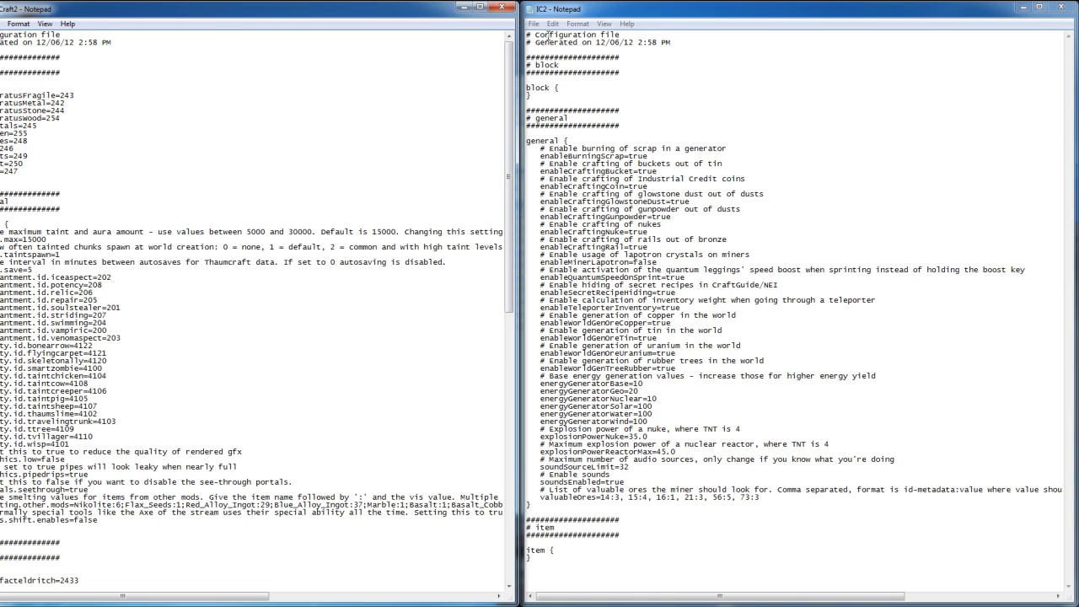
# Examine the block, general and item sections of the IC2 config generated on 12/06/12 at 2:58 PM.
pyautogui.moveTo(545, 90); pyautogui.dragTo(551, 97)
pyautogui.click(551, 98)
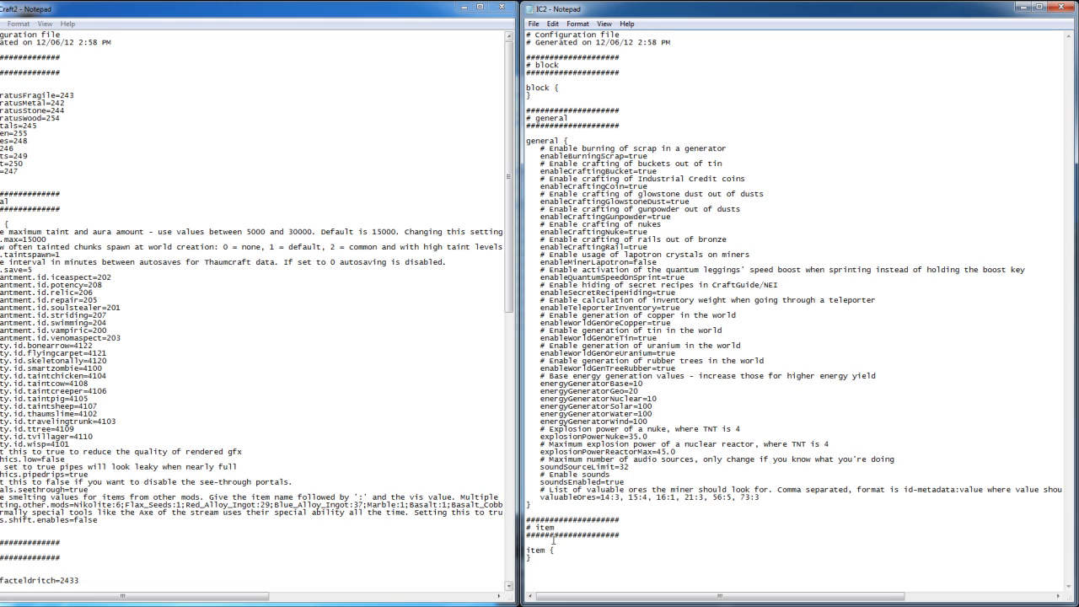
pyautogui.moveTo(538, 552); pyautogui.dragTo(545, 564)
pyautogui.click(545, 565)
pyautogui.moveTo(527, 34); pyautogui.dragTo(730, 407)
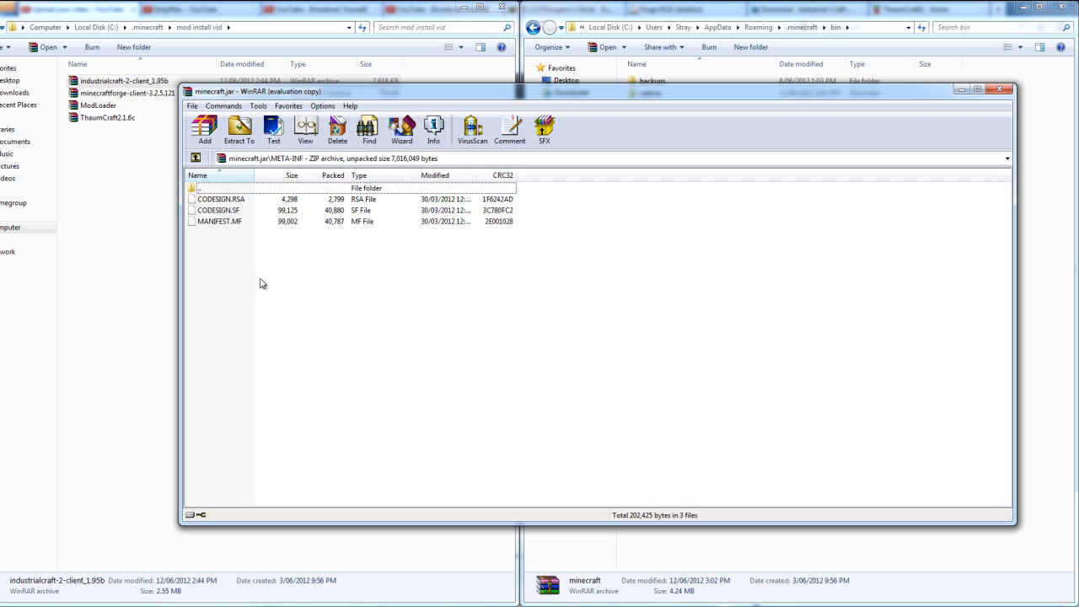
# Select CODESIGN.RSA, CODESIGN.SF and MANIFEST.MF in the META-INF folder of minecraft.jar, then clear the selection.
pyautogui.moveTo(221, 258); pyautogui.dragTo(205, 208)
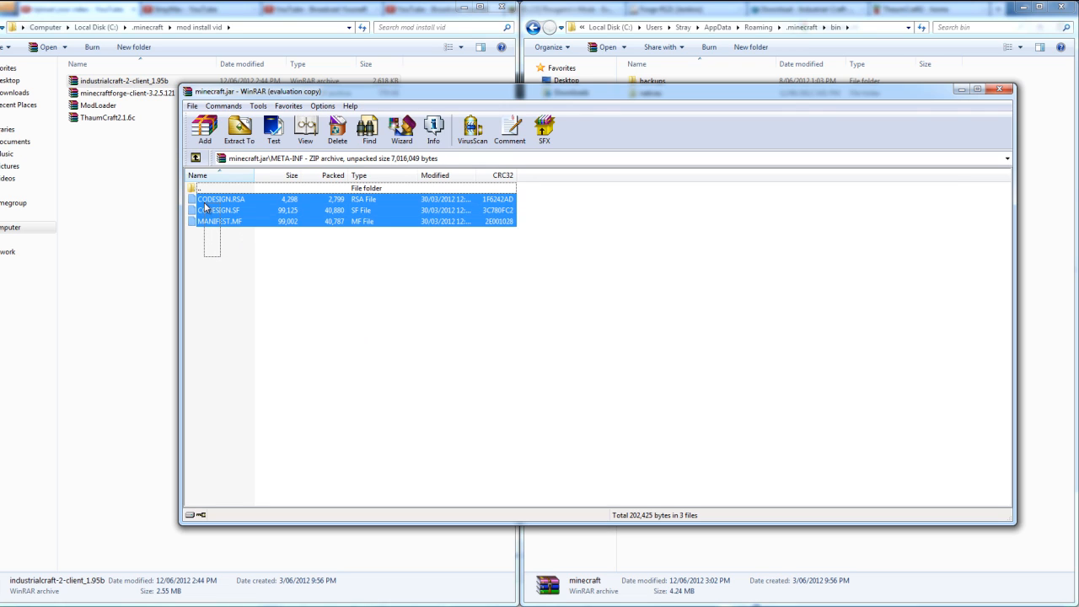
pyautogui.moveTo(205, 207); pyautogui.dragTo(206, 208)
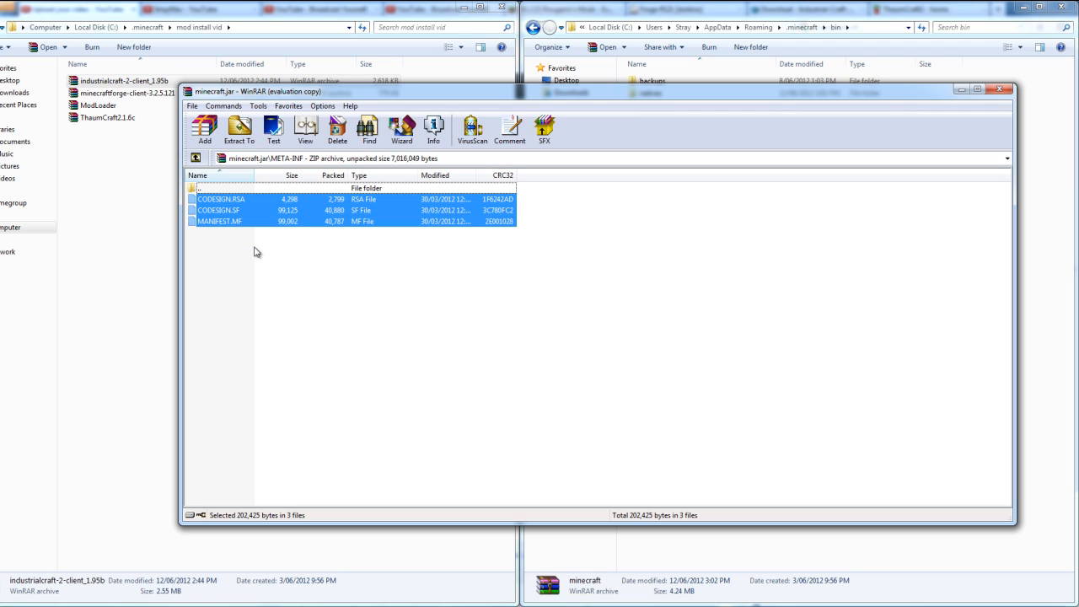
pyautogui.click(242, 266)
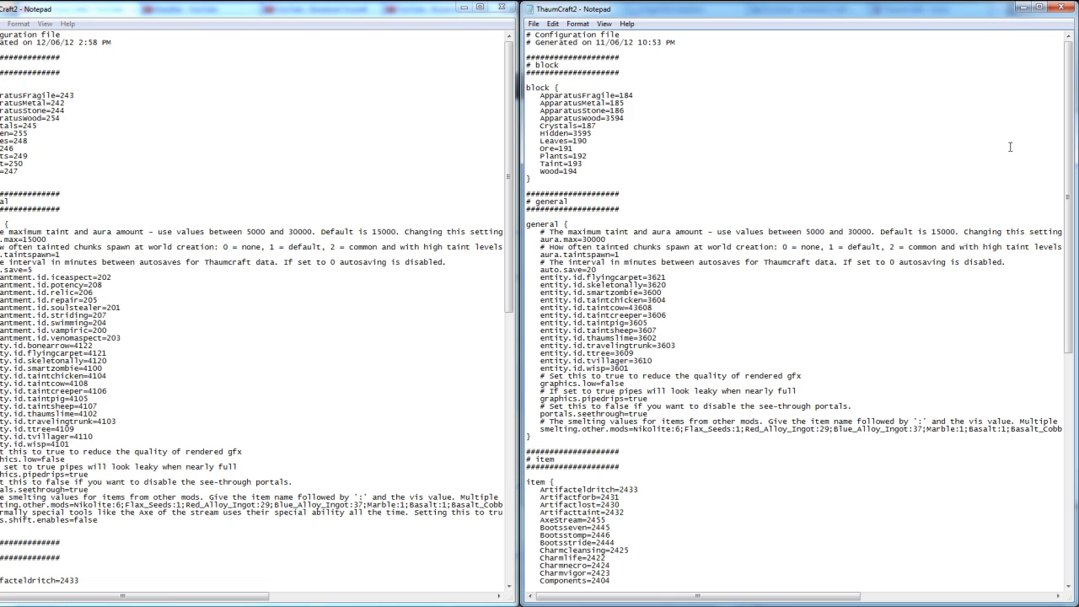
# Select the ApparatusFragile block ID in the ThaumCraft2 config generated on 12/06/12.
pyautogui.moveTo(99, 94); pyautogui.dragTo(60, 96)
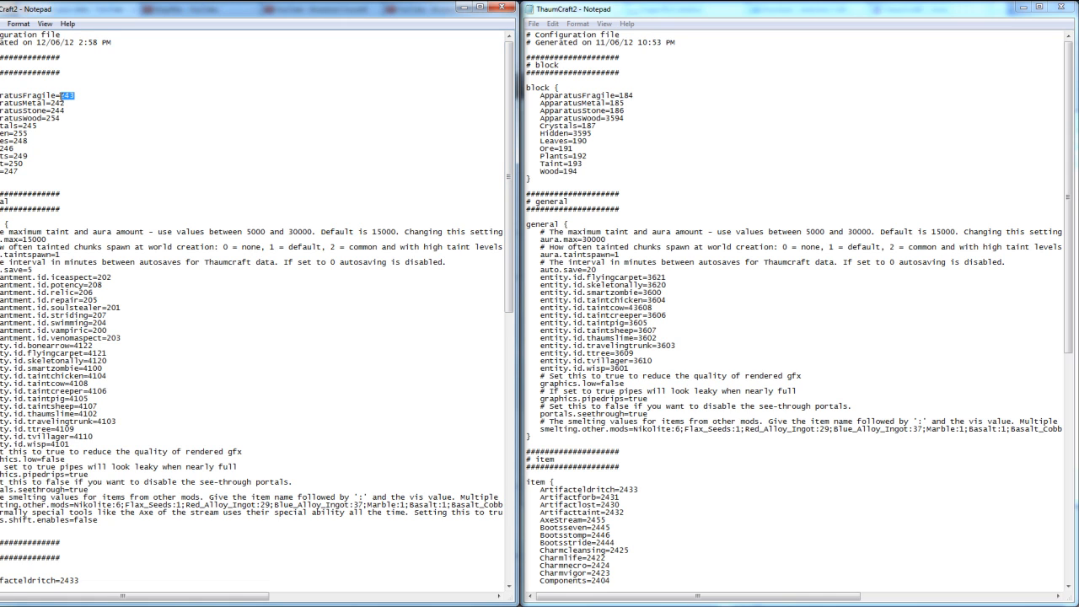